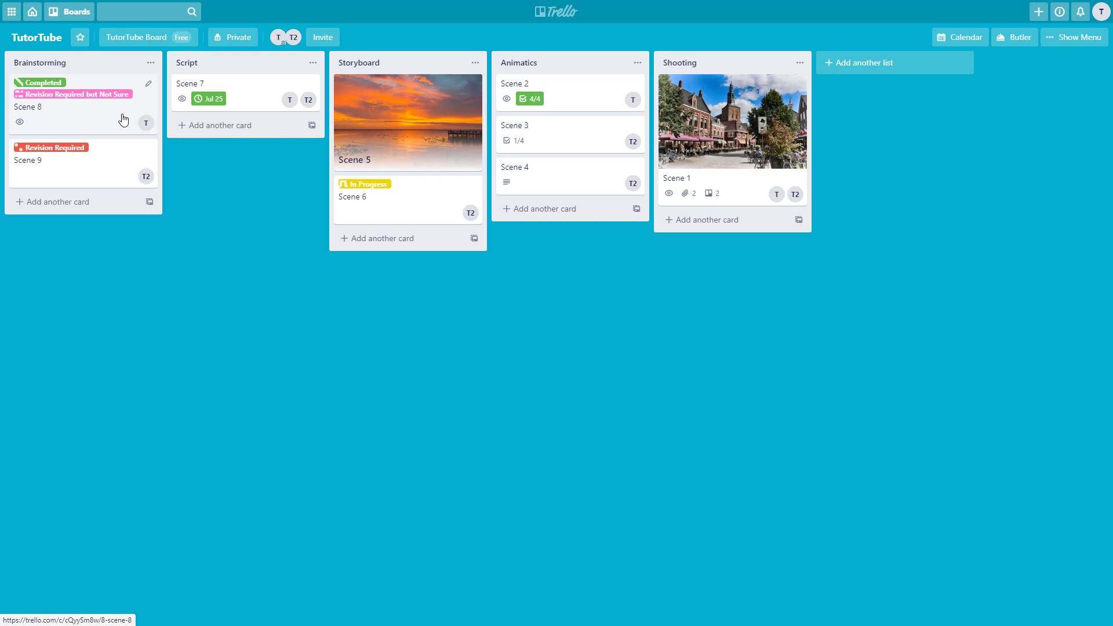
Step: Move the Scene 8 card from Brainstorming to position 2 in the Shooting list
{"action": "left_click_drag", "start_coordinate": [123, 130], "coordinate": [105, 110]}
{"action": "left_click", "coordinate": [146, 88]}
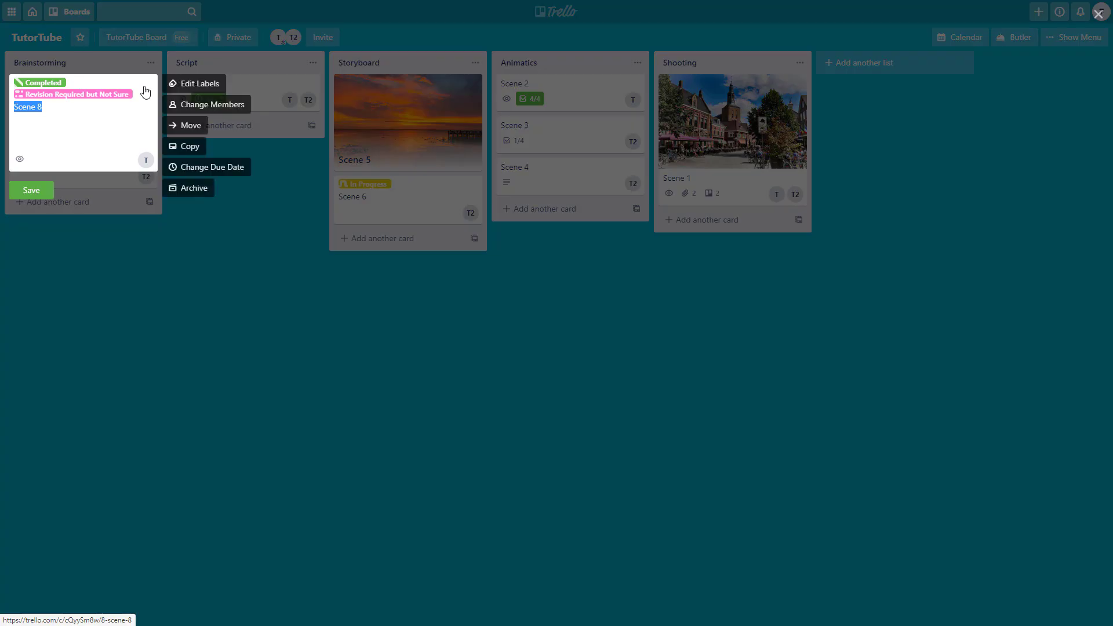
{"action": "left_click", "coordinate": [181, 128]}
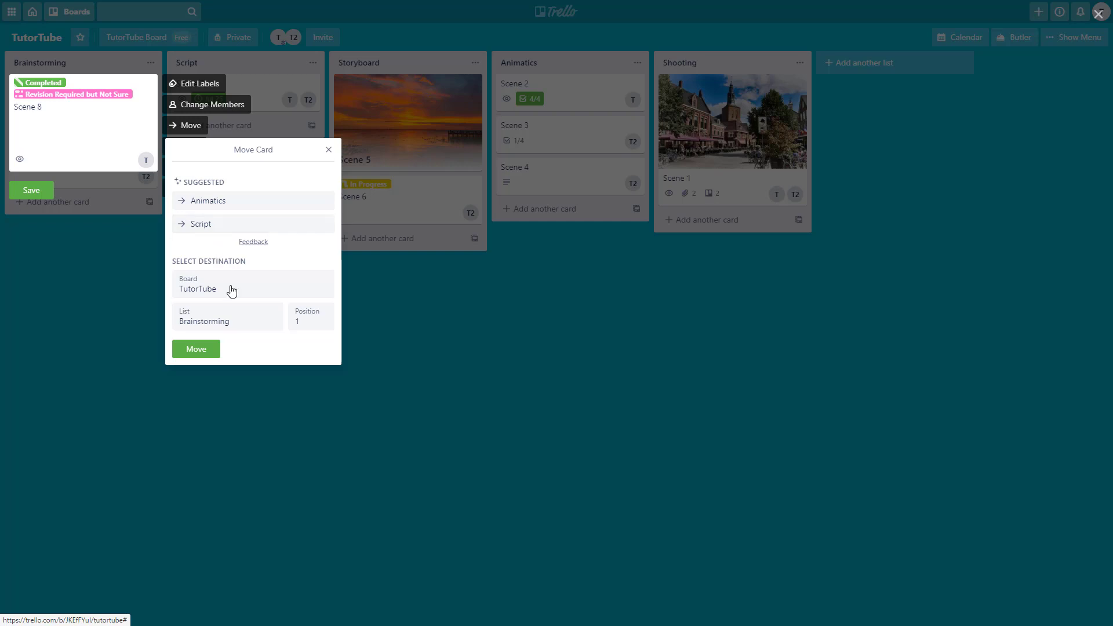
{"action": "left_click", "coordinate": [245, 323]}
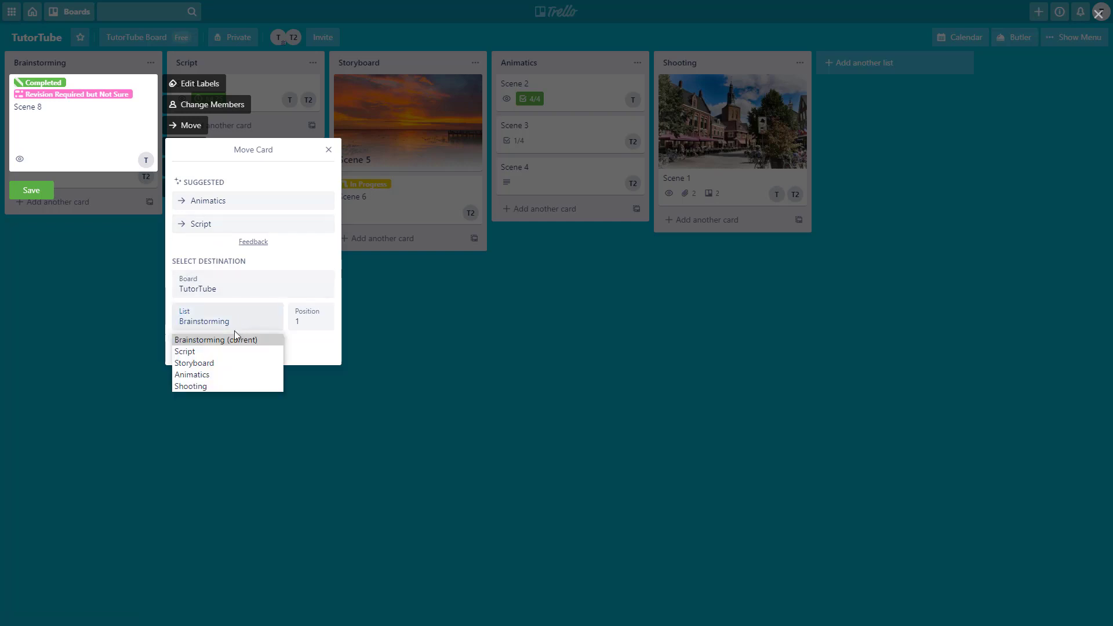
{"action": "left_click", "coordinate": [212, 385]}
{"action": "left_click", "coordinate": [308, 320]}
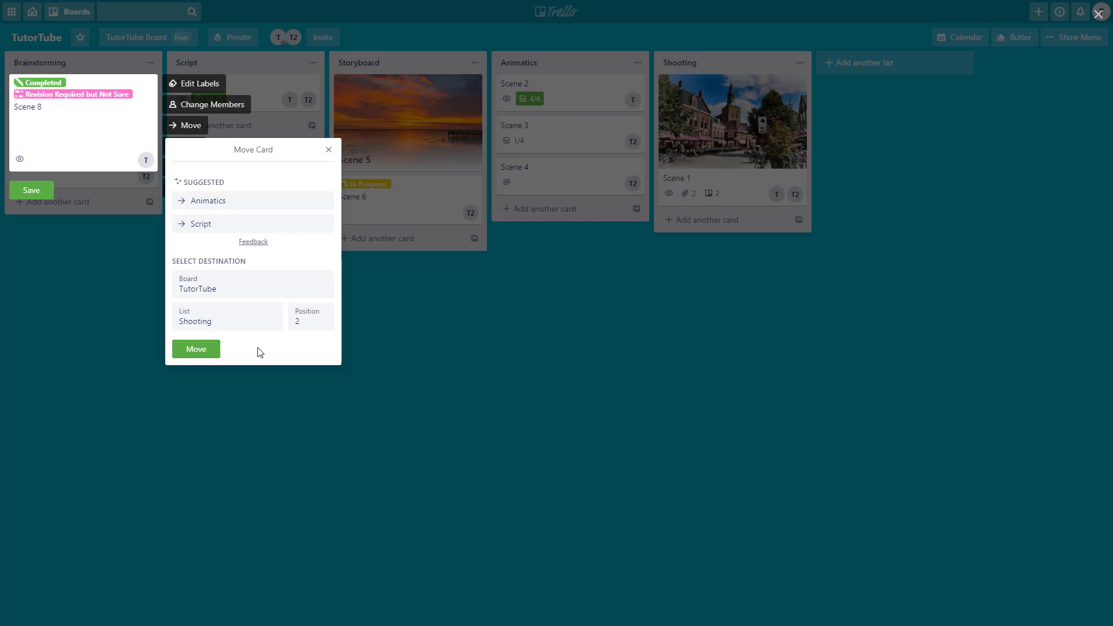
{"action": "left_click", "coordinate": [201, 351]}
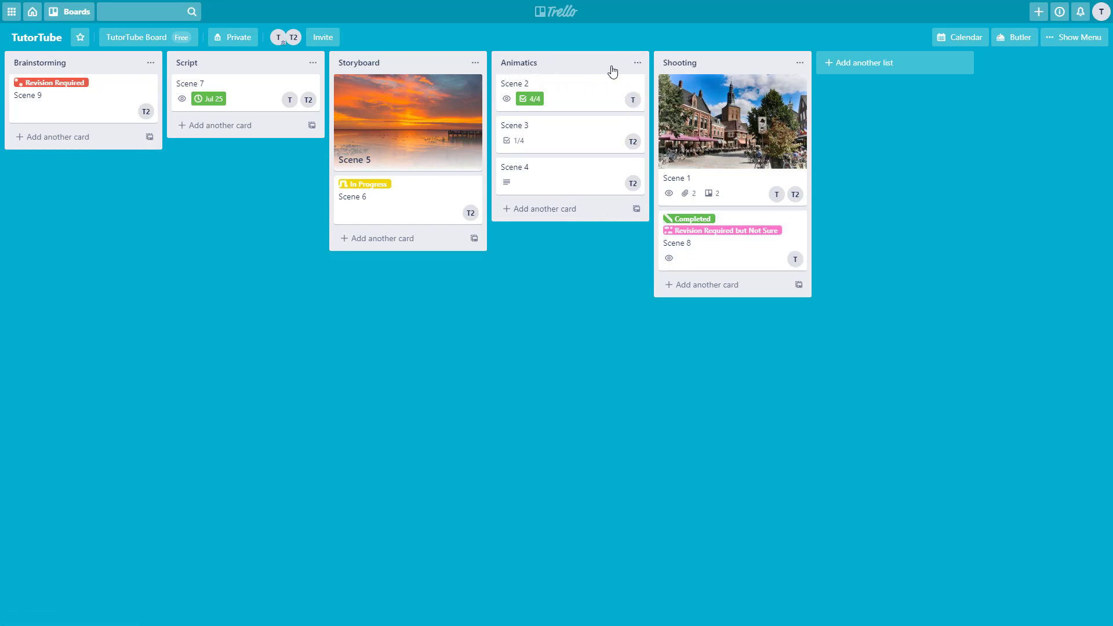
Step: Move all Animatics cards, Scenes 2, 3 and 4, to the bottom of Shooting
{"action": "left_click", "coordinate": [637, 63]}
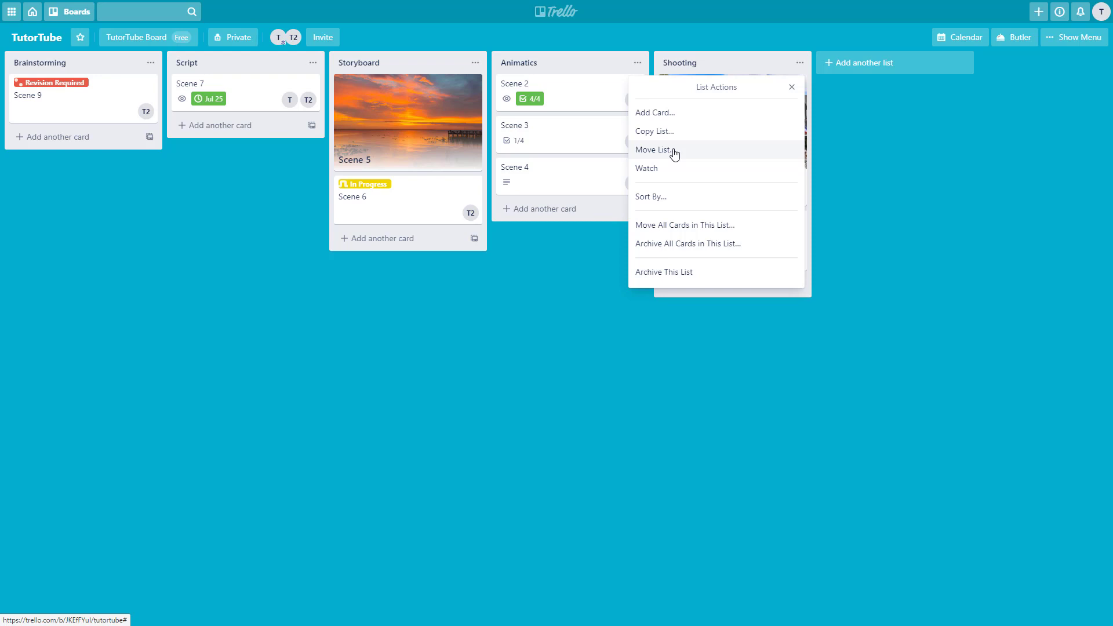
{"action": "left_click", "coordinate": [683, 225]}
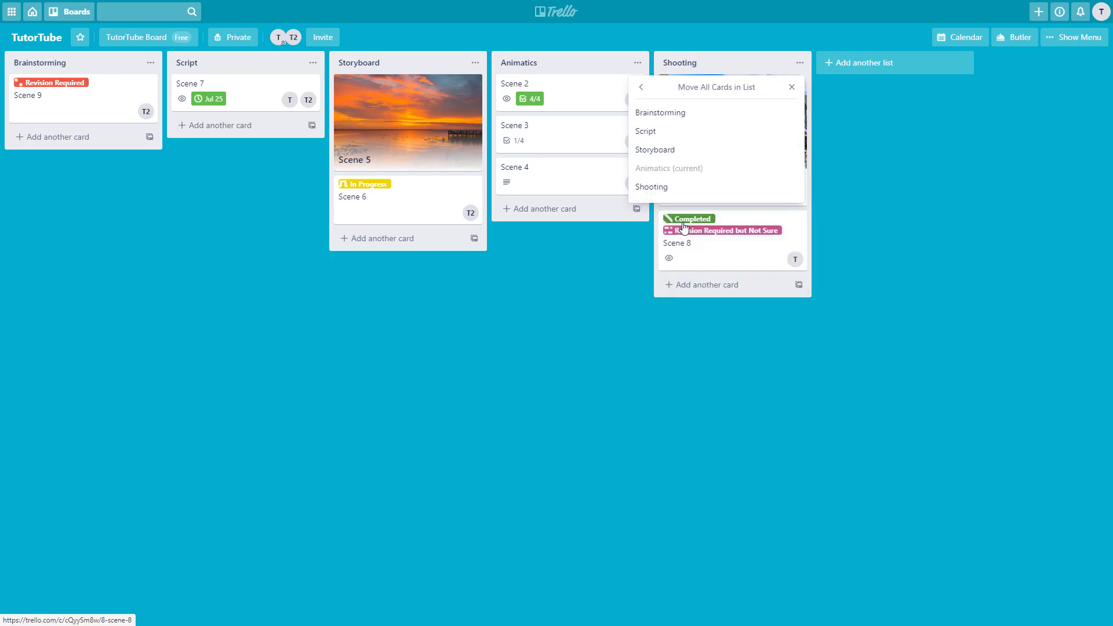
{"action": "left_click", "coordinate": [661, 188]}
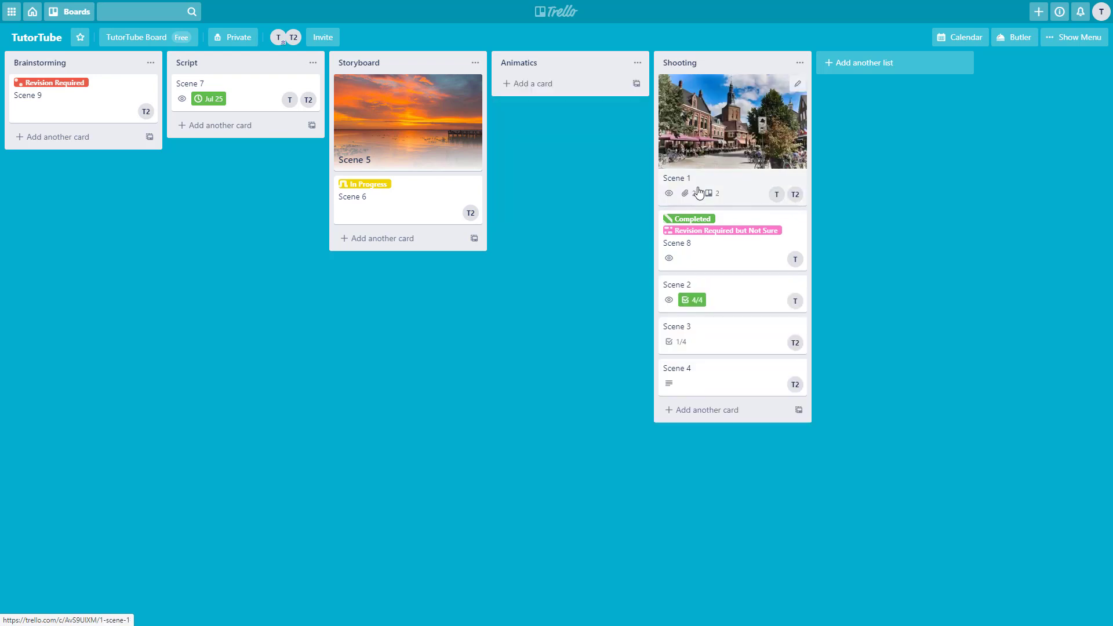
{"action": "left_click", "coordinate": [801, 65]}
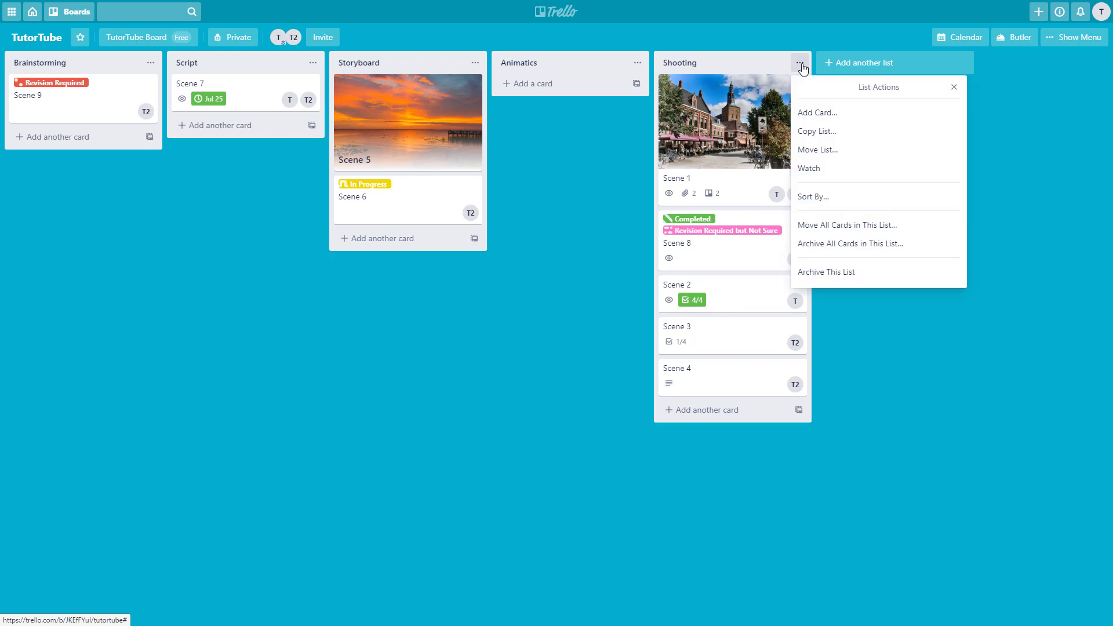
Step: Move the Shooting list from TutorTube to the Test board
{"action": "left_click", "coordinate": [834, 152]}
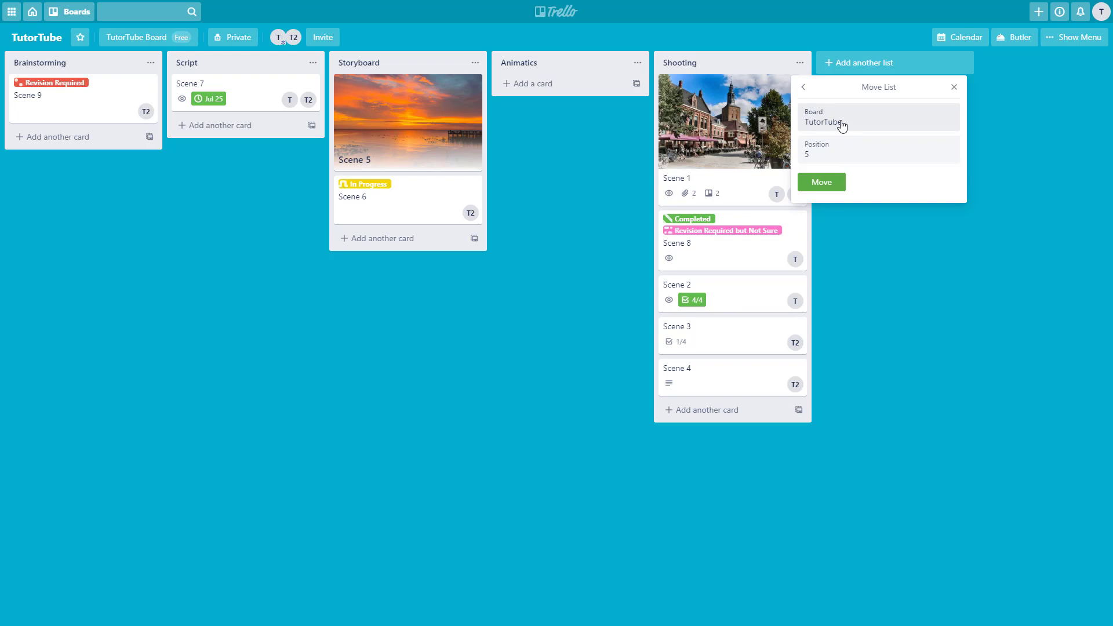
{"action": "left_click", "coordinate": [842, 125]}
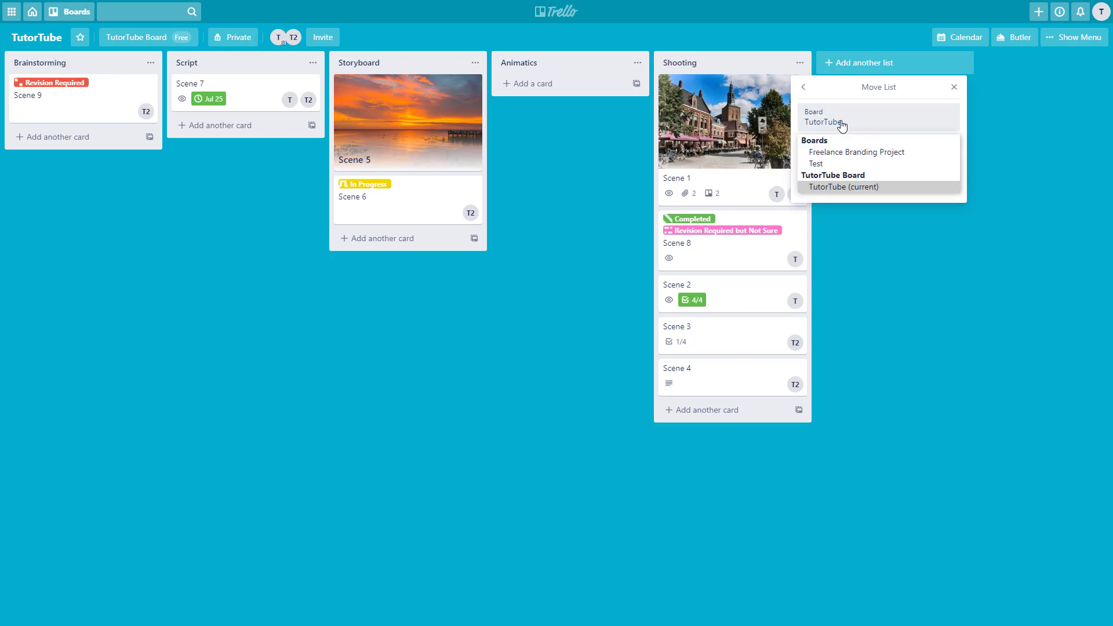
{"action": "left_click", "coordinate": [829, 164]}
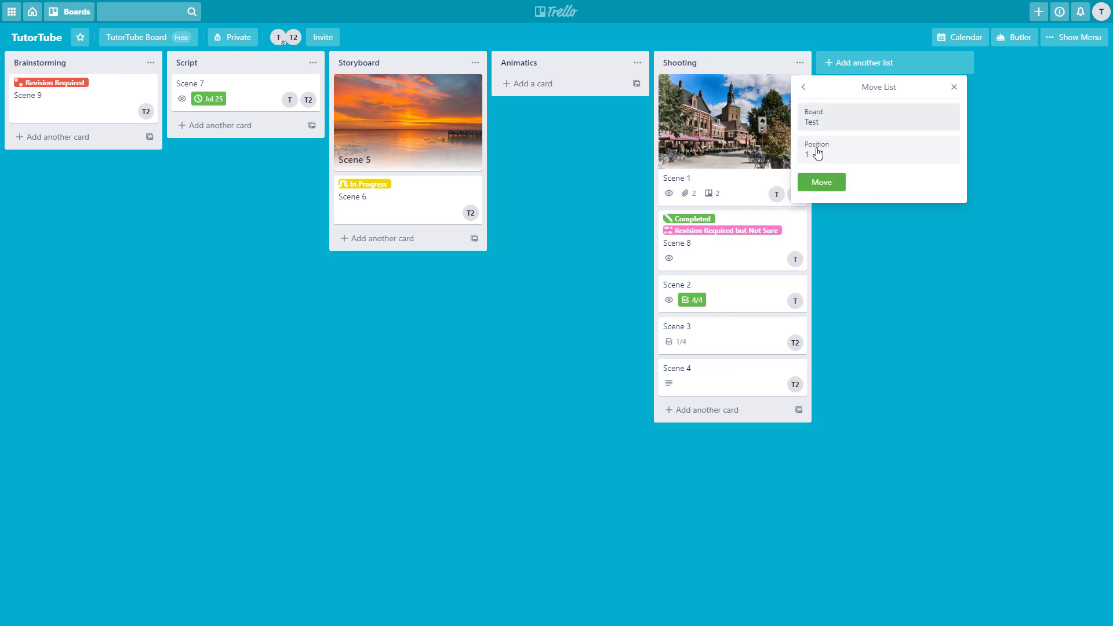
{"action": "left_click", "coordinate": [820, 185]}
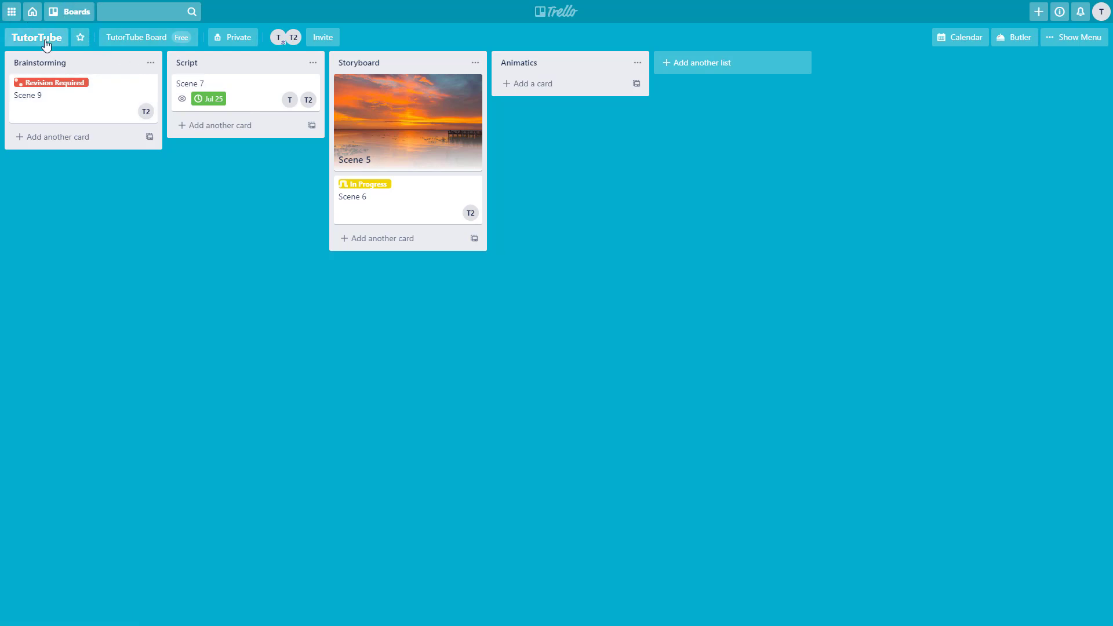
Step: Go to the Test board and move its Shooting list back to TutorTube
{"action": "left_click", "coordinate": [65, 13]}
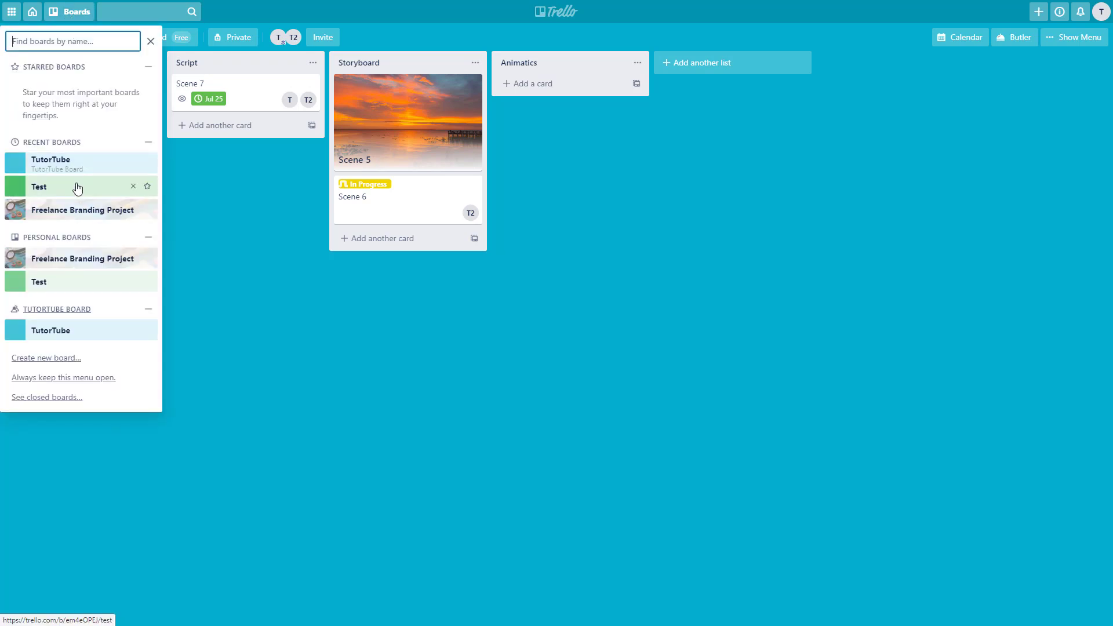
{"action": "left_click", "coordinate": [75, 290]}
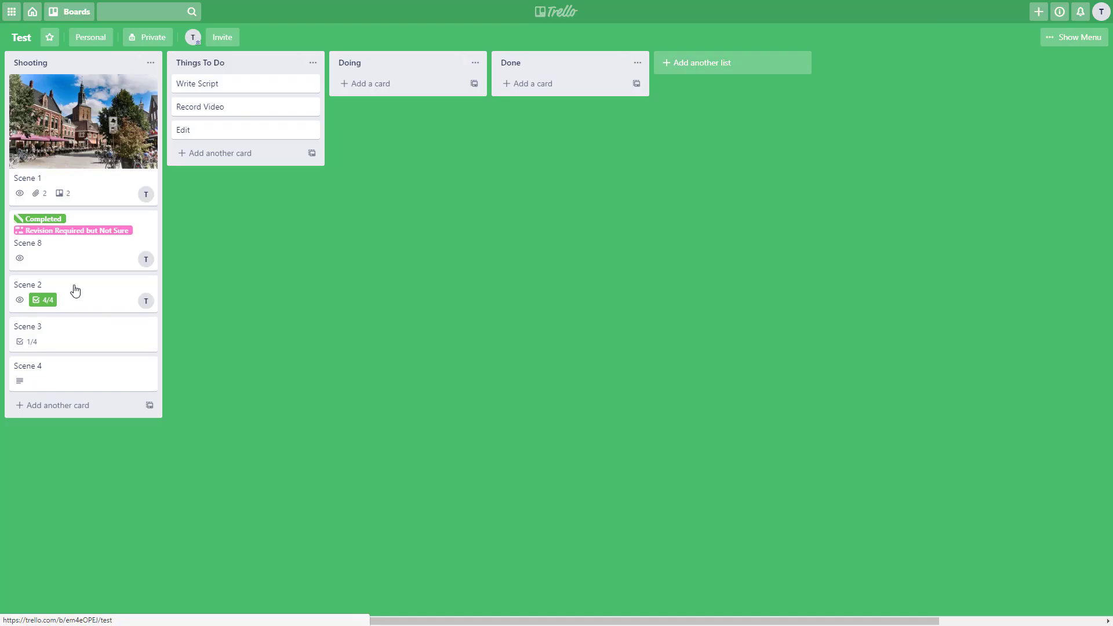
{"action": "left_click", "coordinate": [149, 64]}
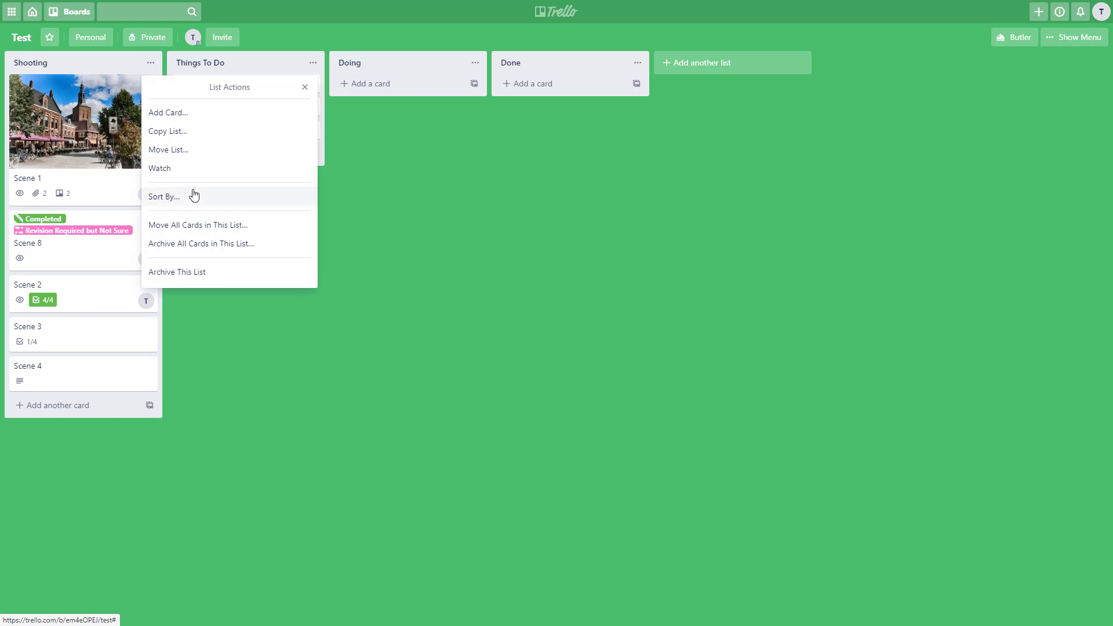
{"action": "left_click", "coordinate": [189, 152]}
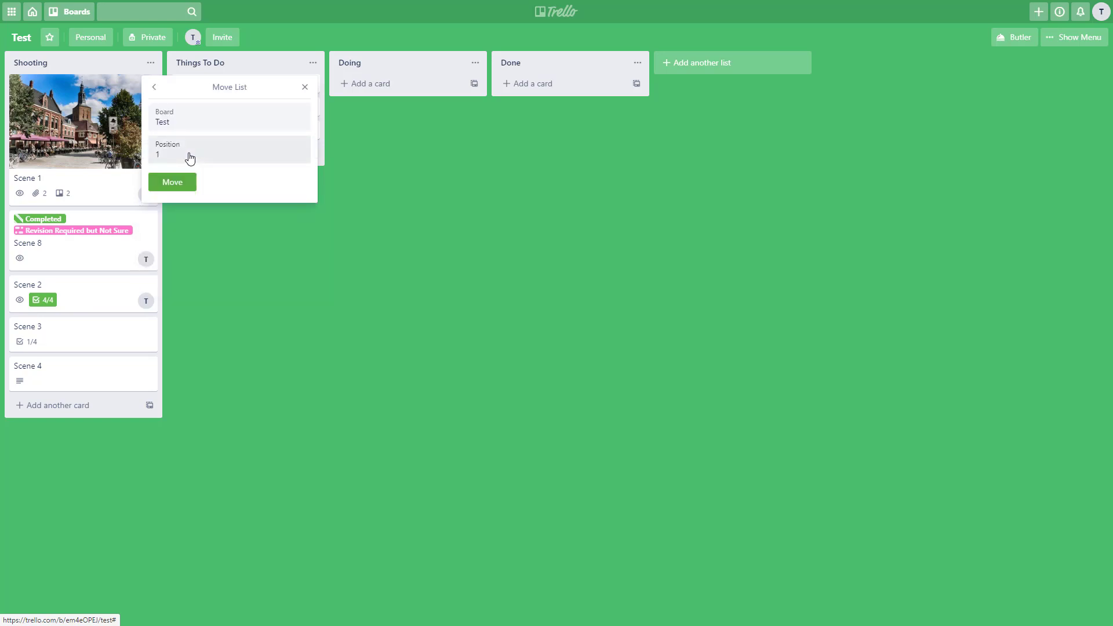
{"action": "left_click", "coordinate": [259, 125]}
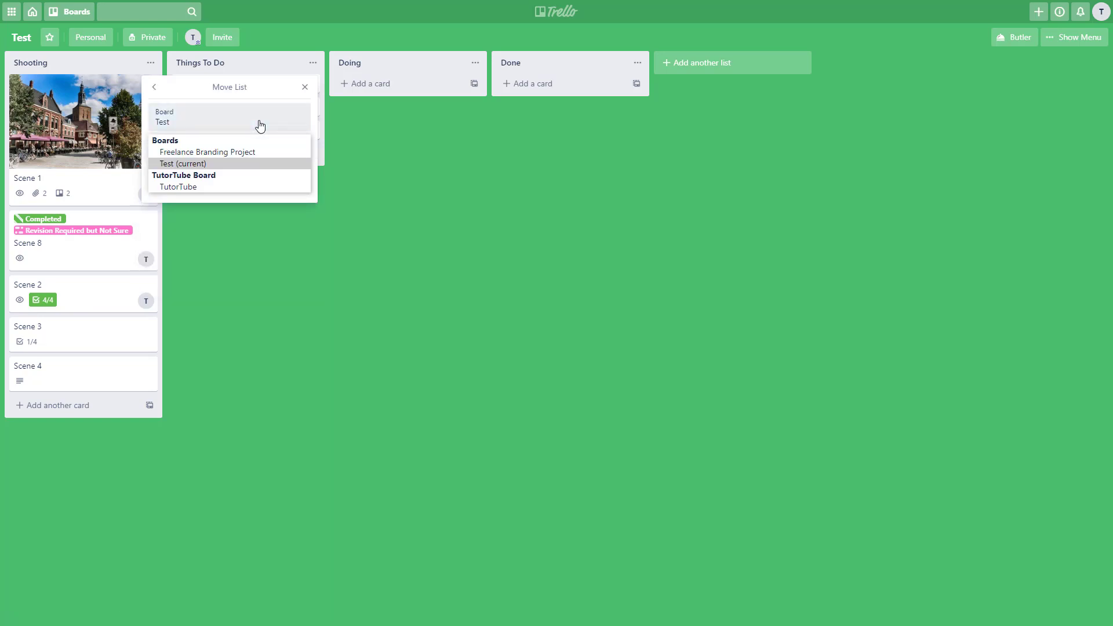
{"action": "left_click", "coordinate": [202, 186]}
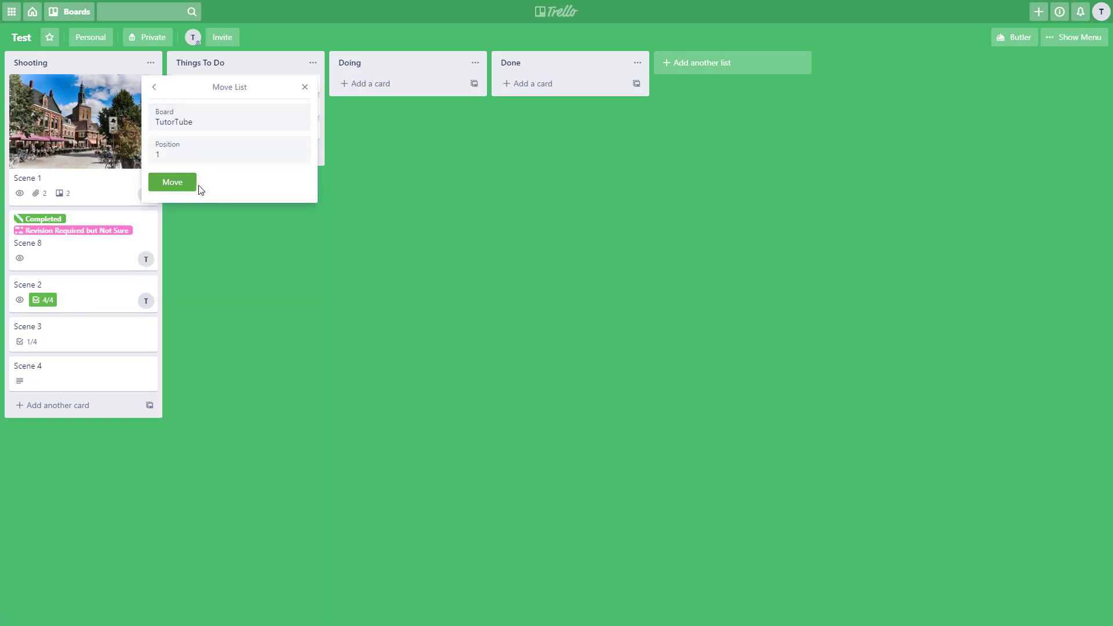
{"action": "left_click", "coordinate": [178, 184]}
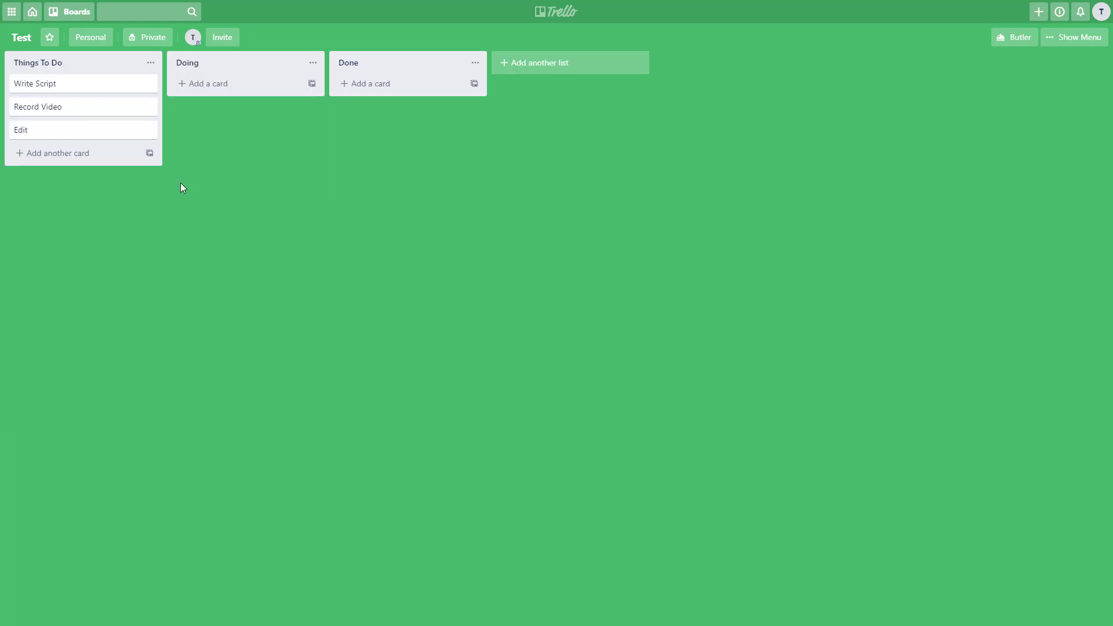
Step: Switch to TutorTube and reposition the Shooting list last, after Animatics
{"action": "left_click", "coordinate": [53, 16]}
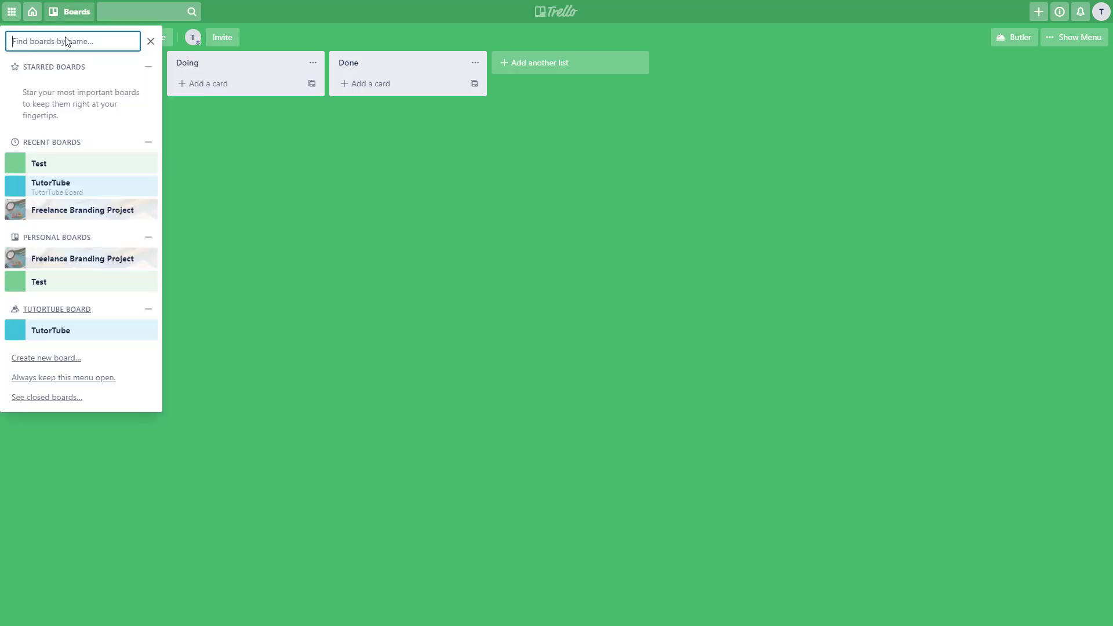
{"action": "left_click", "coordinate": [80, 187]}
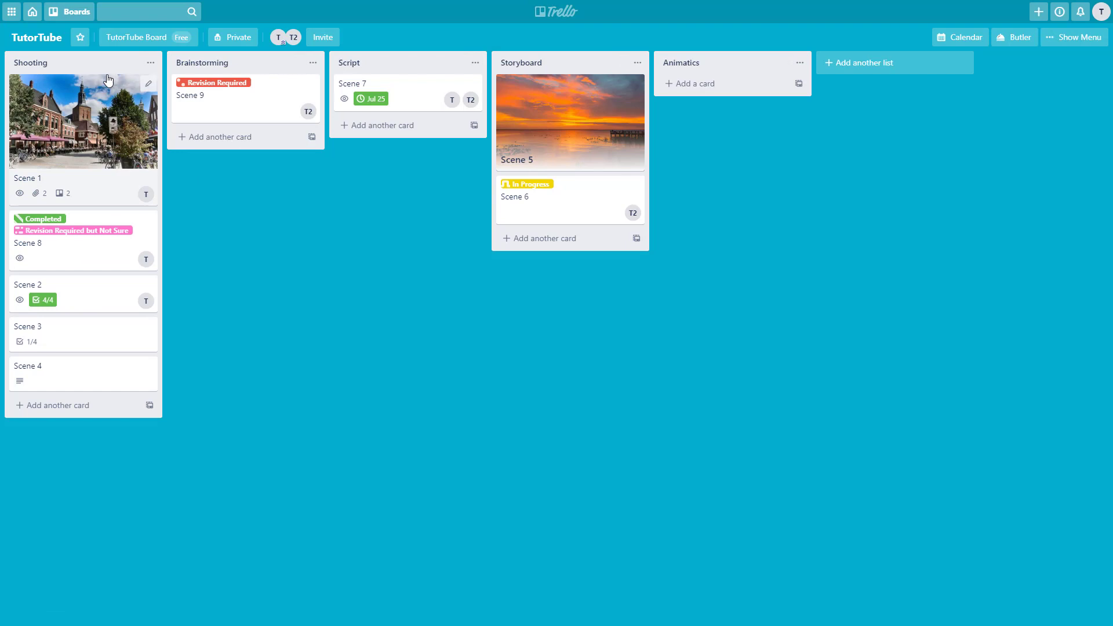
{"action": "left_click_drag", "start_coordinate": [77, 61], "coordinate": [835, 66]}
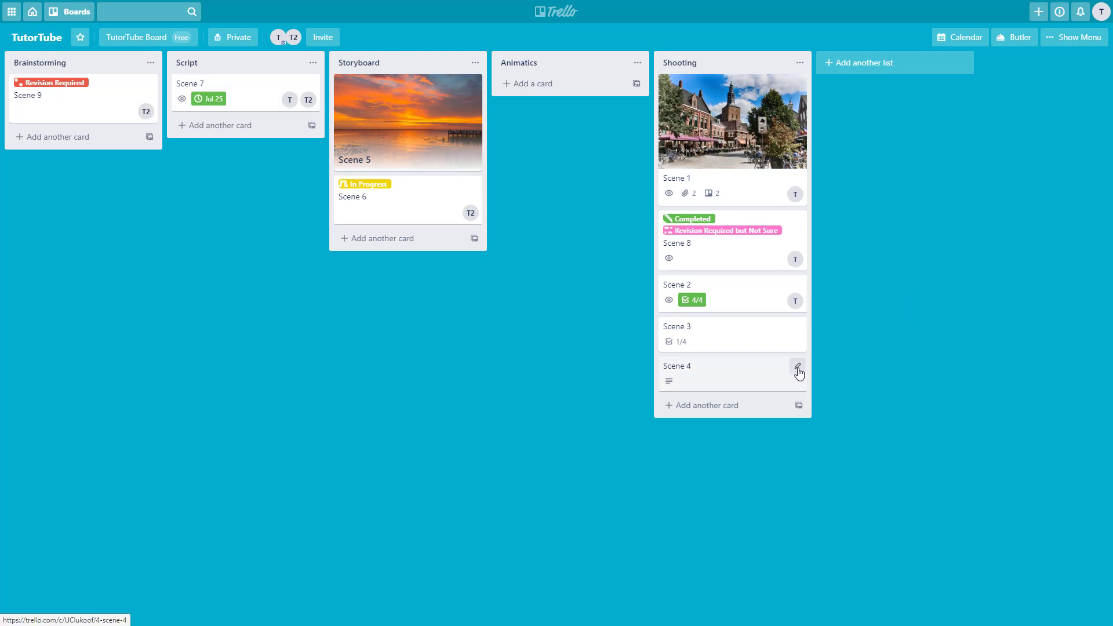
Step: Move Scene 4 from Shooting to position 1 of the Test board's Doing list
{"action": "left_click", "coordinate": [797, 367]}
{"action": "left_click", "coordinate": [832, 408]}
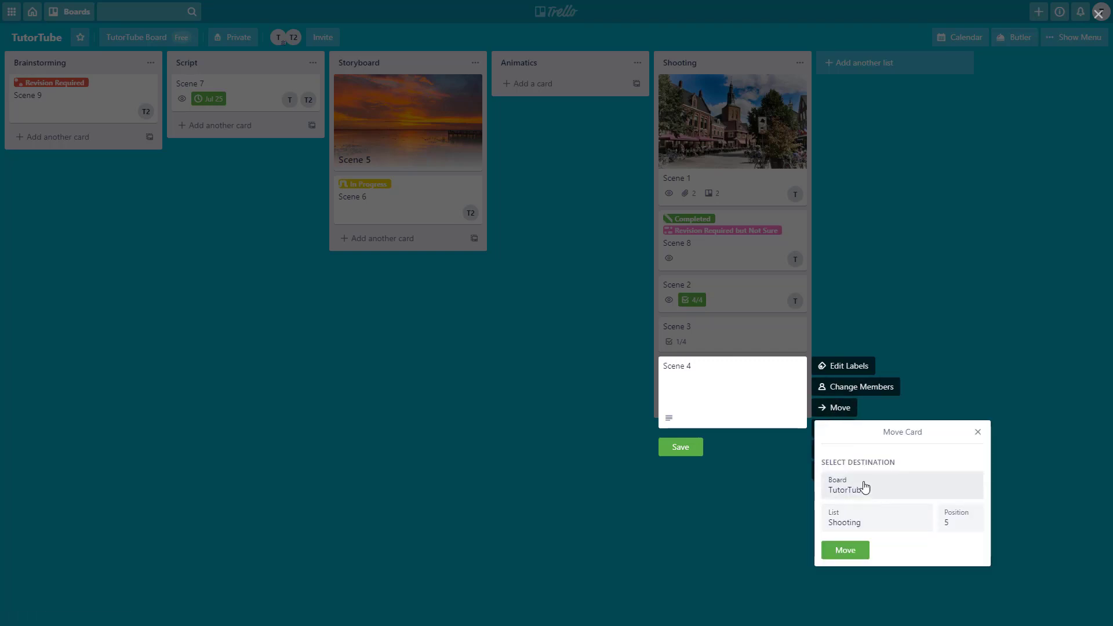
{"action": "left_click", "coordinate": [907, 530]}
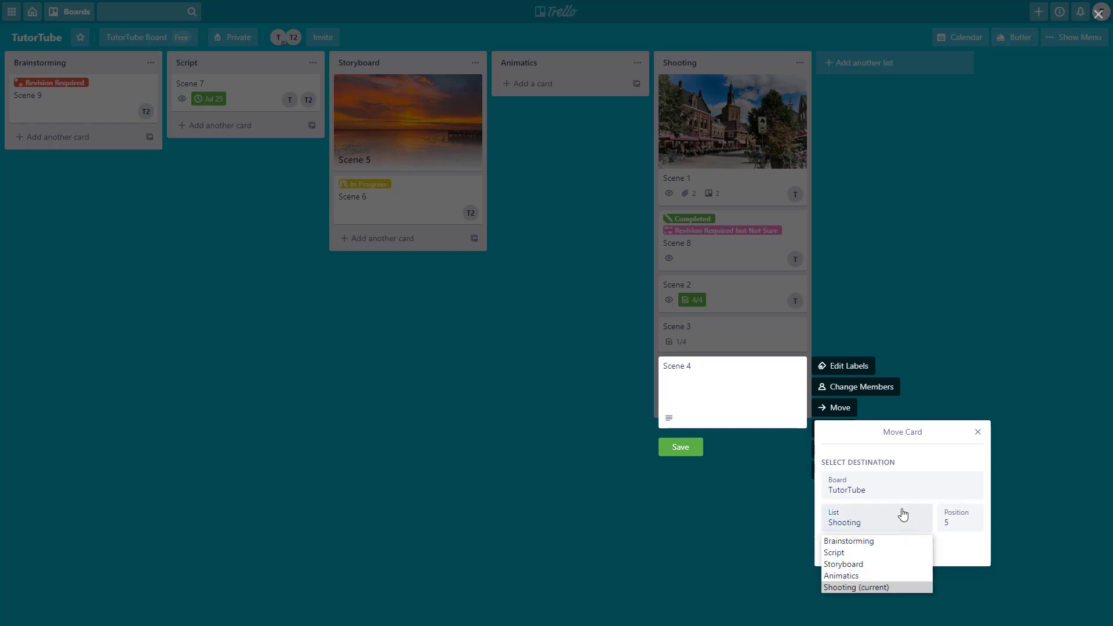
{"action": "left_click", "coordinate": [896, 490]}
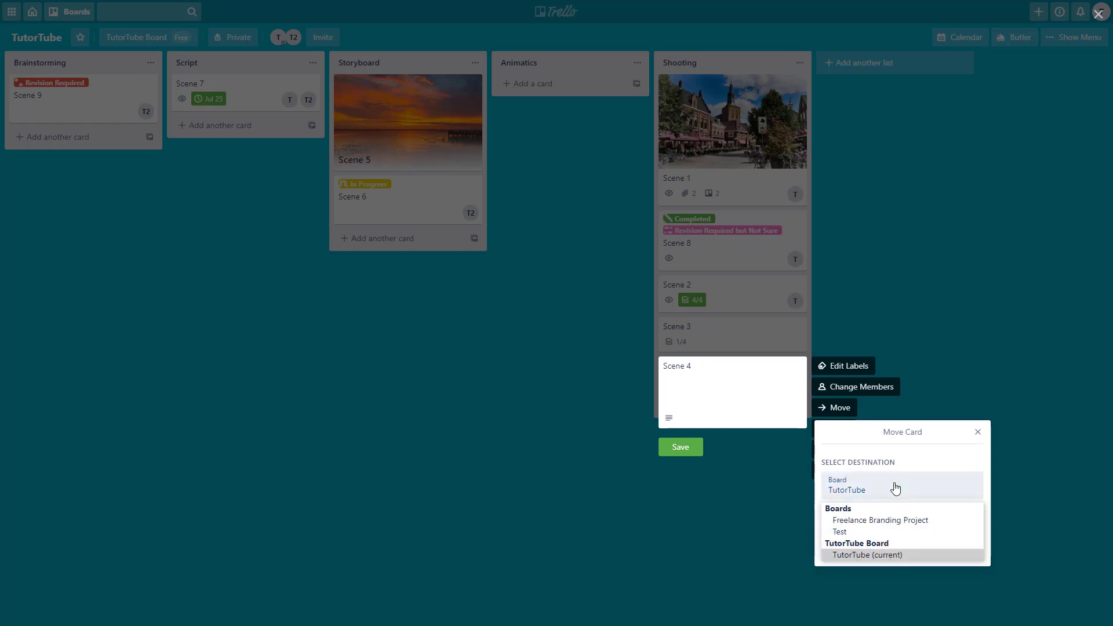
{"action": "left_click", "coordinate": [853, 532]}
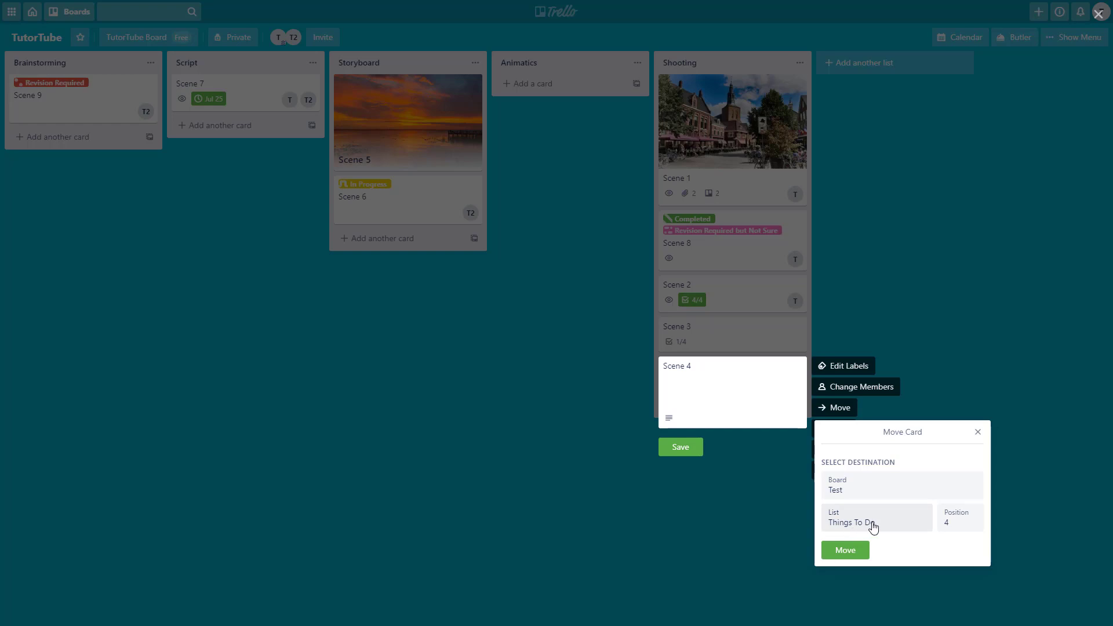
{"action": "left_click", "coordinate": [871, 529]}
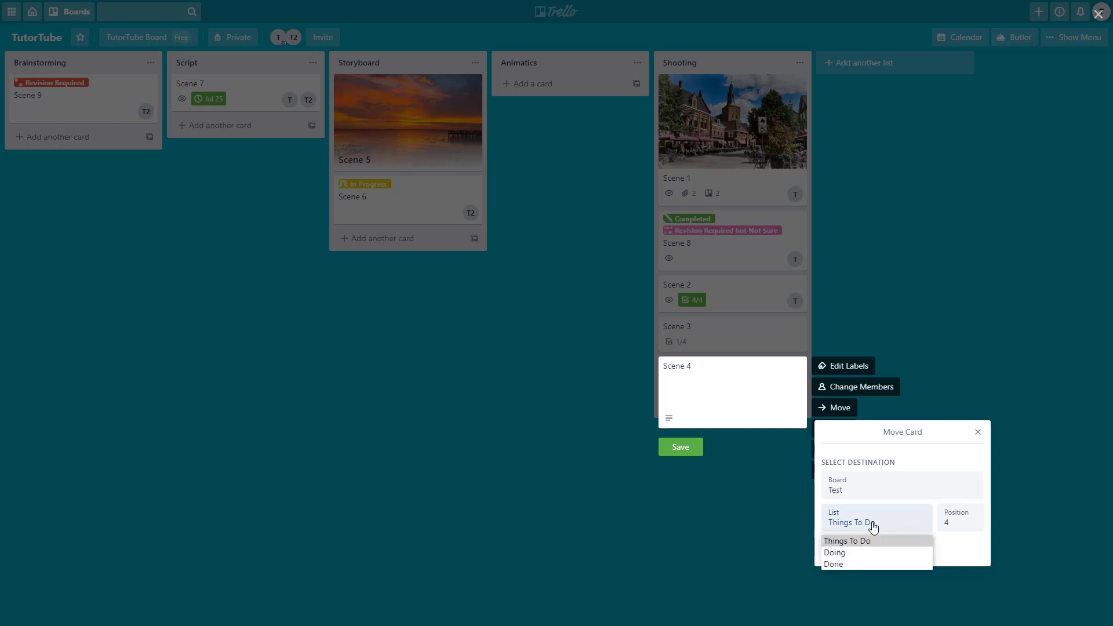
{"action": "left_click", "coordinate": [848, 552]}
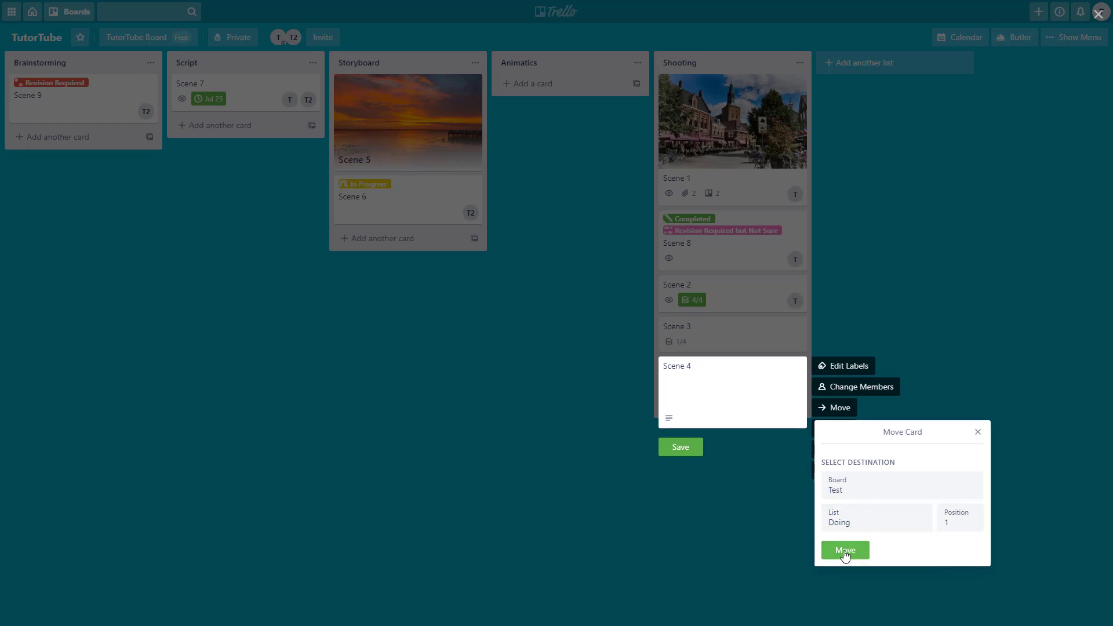
{"action": "left_click", "coordinate": [845, 552]}
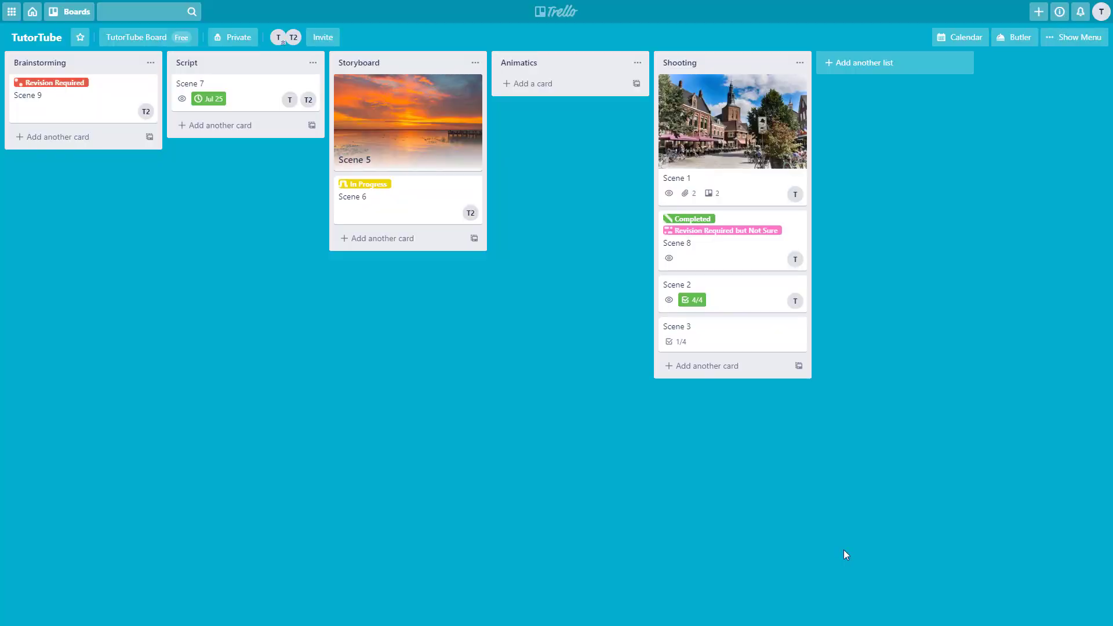
Step: Switch to the Test board and open the Scene 4 card's details
{"action": "left_click", "coordinate": [75, 14]}
{"action": "left_click", "coordinate": [63, 187]}
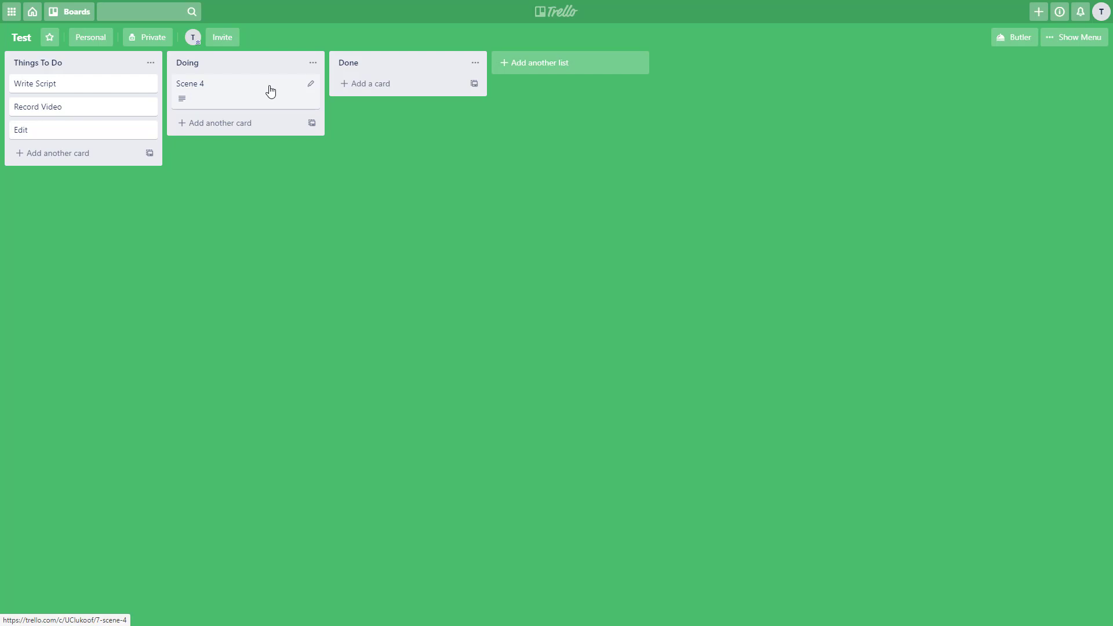
{"action": "left_click", "coordinate": [311, 84]}
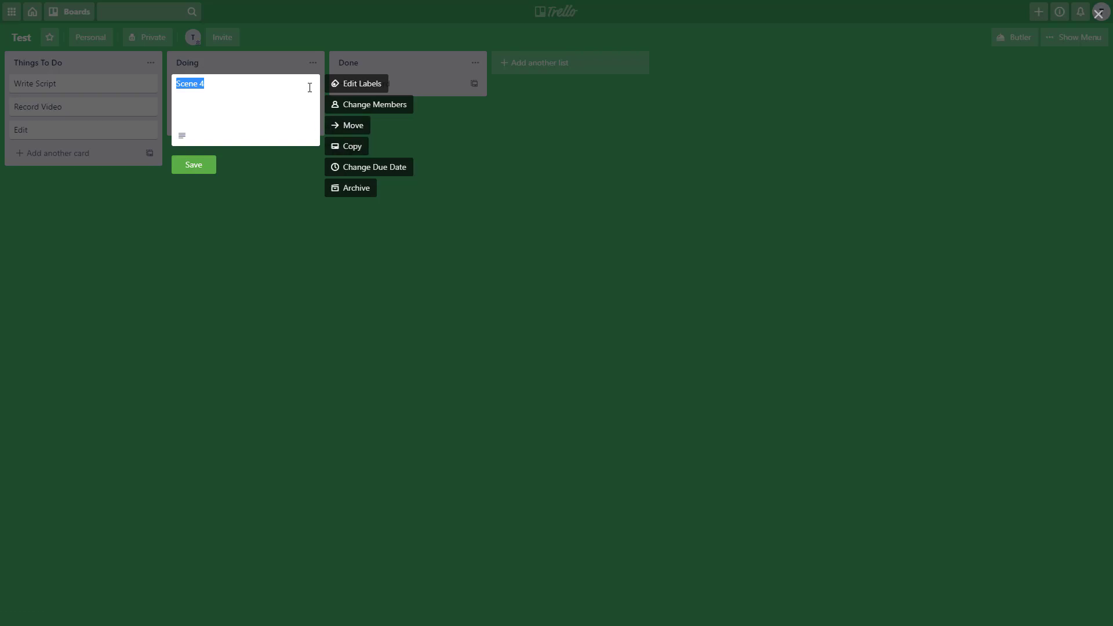
{"action": "left_click", "coordinate": [295, 58]}
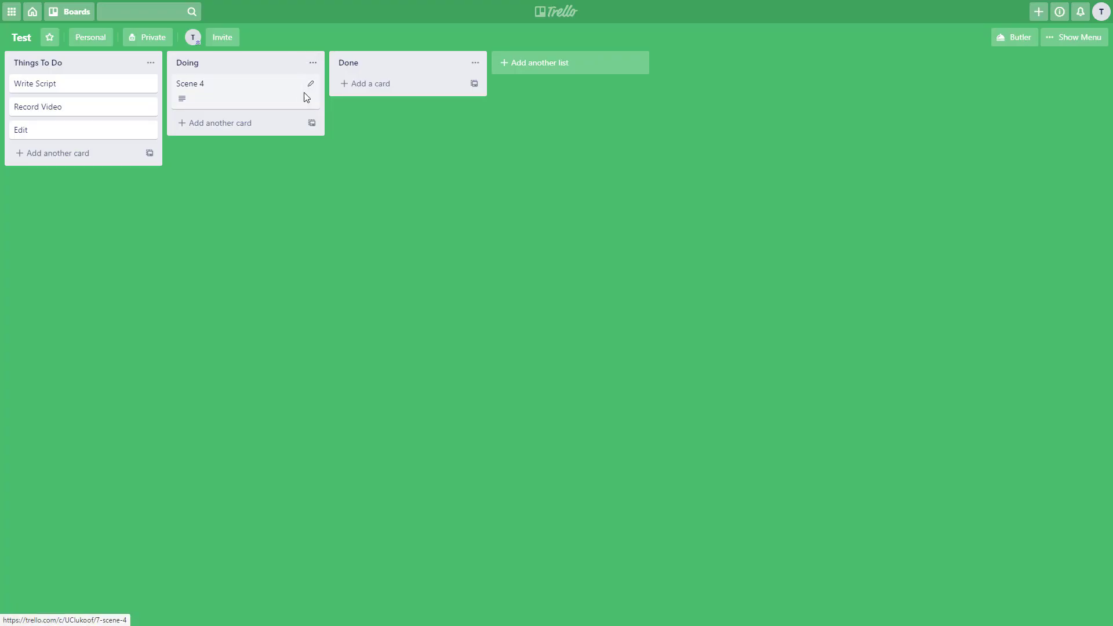
{"action": "left_click", "coordinate": [297, 96]}
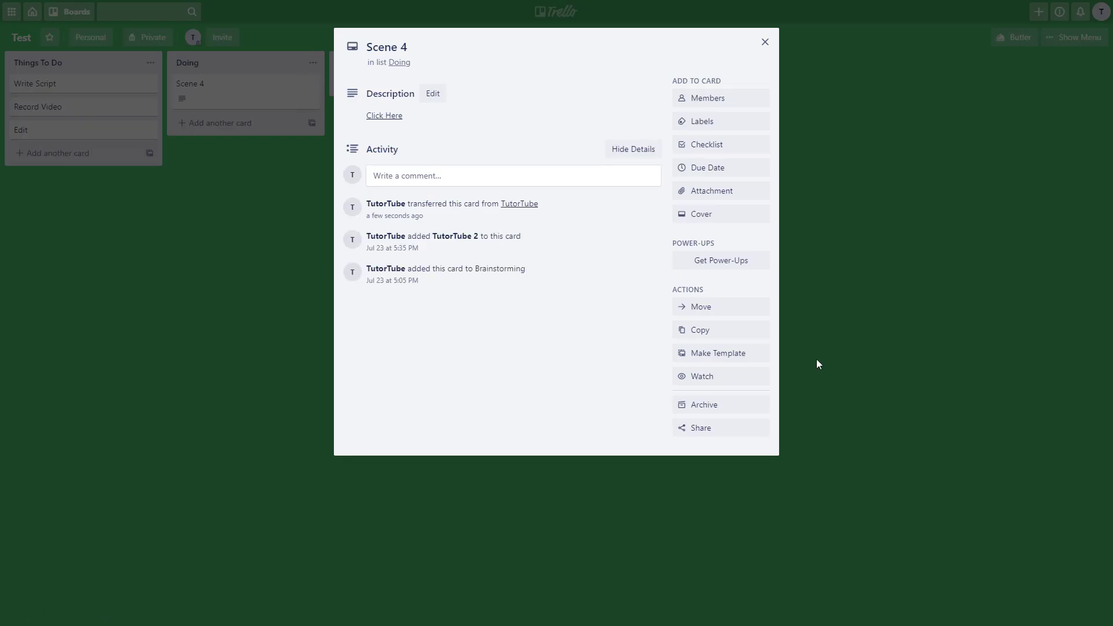
Step: Move Scene 4 to the Storyboard list on the TutorTube board
{"action": "left_click", "coordinate": [713, 314]}
{"action": "left_click", "coordinate": [742, 396]}
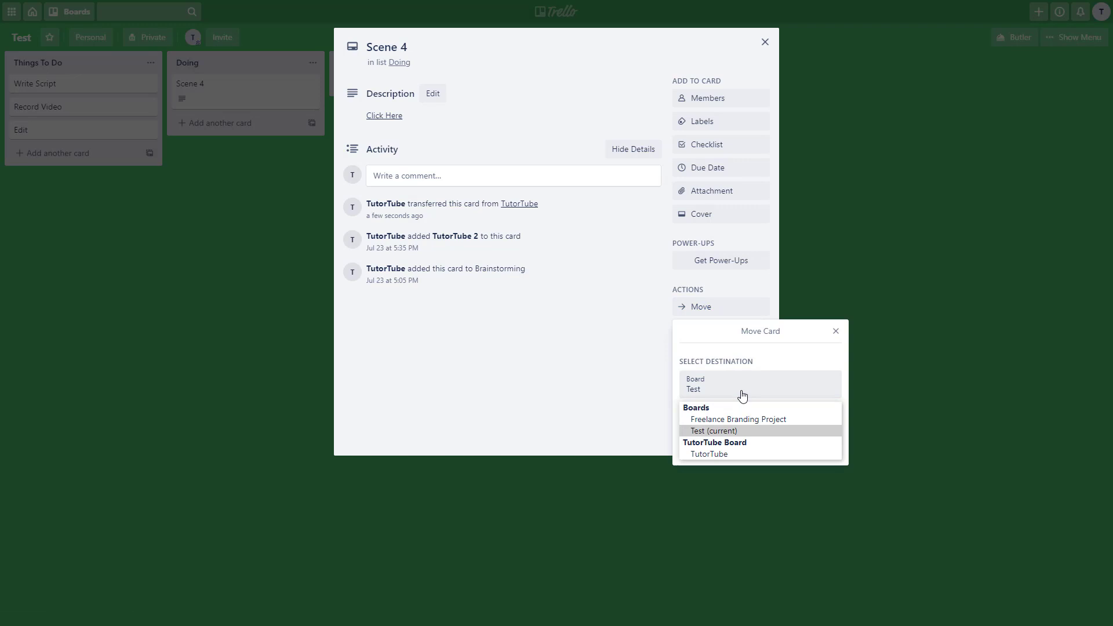
{"action": "left_click", "coordinate": [729, 455]}
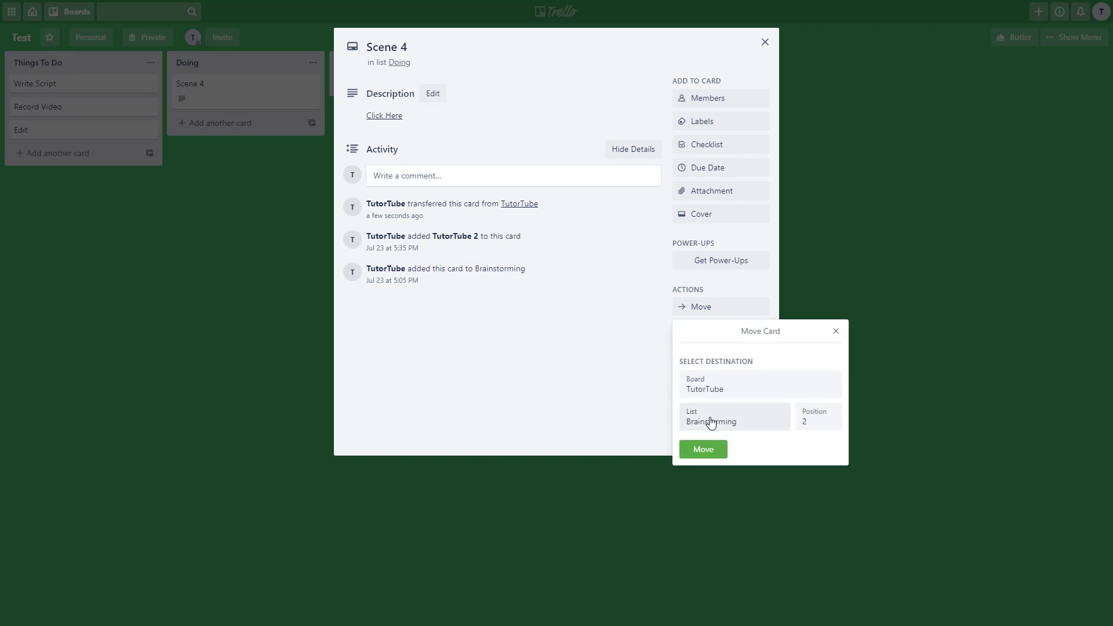
{"action": "left_click", "coordinate": [711, 418]}
{"action": "left_click", "coordinate": [718, 464]}
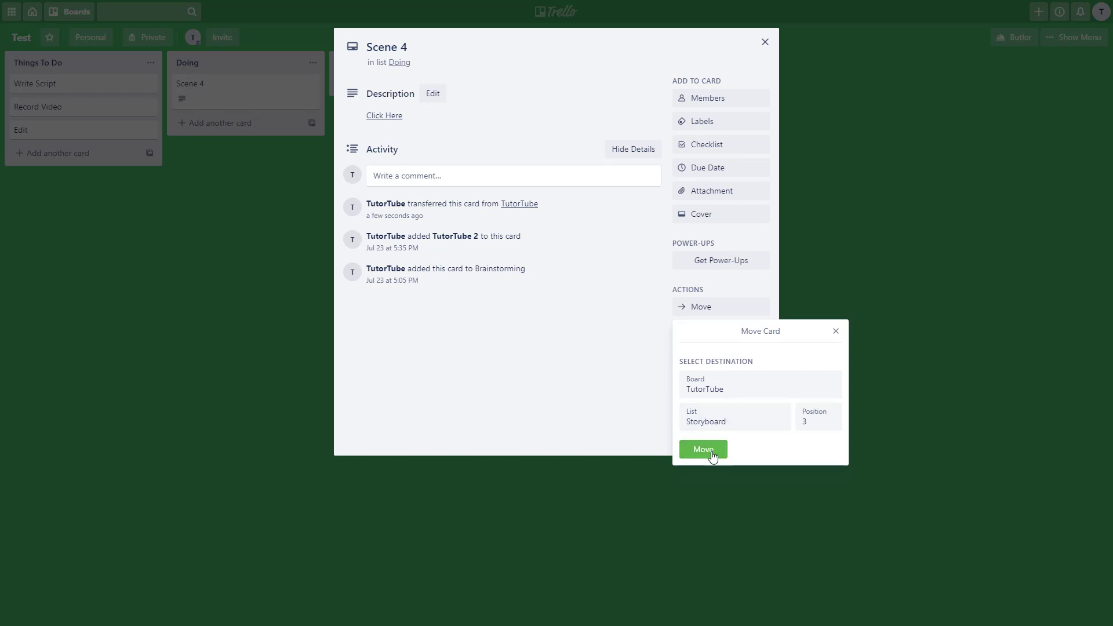
{"action": "left_click", "coordinate": [713, 456]}
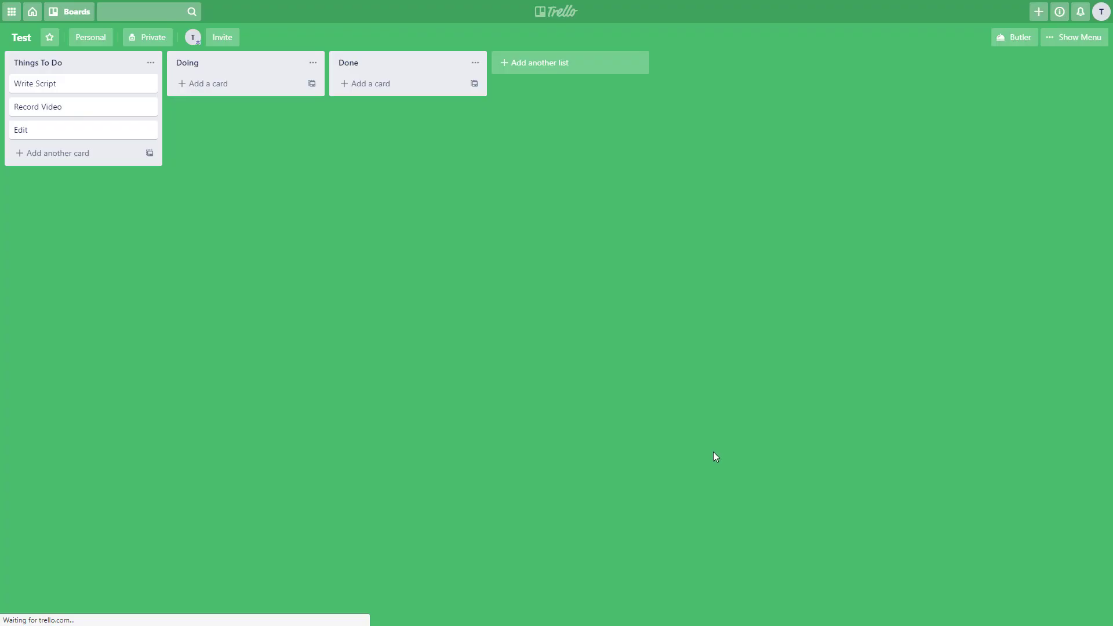
Step: Switch back to the TutorTube board, where Scene 4 is third in Storyboard
{"action": "left_click", "coordinate": [73, 15]}
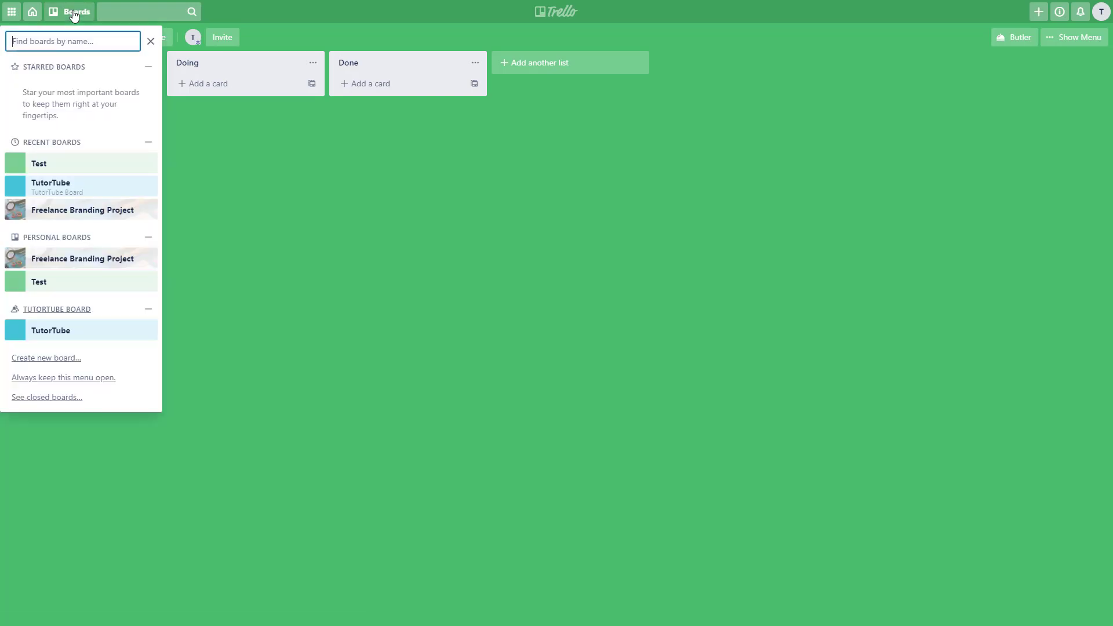
{"action": "left_click", "coordinate": [66, 191]}
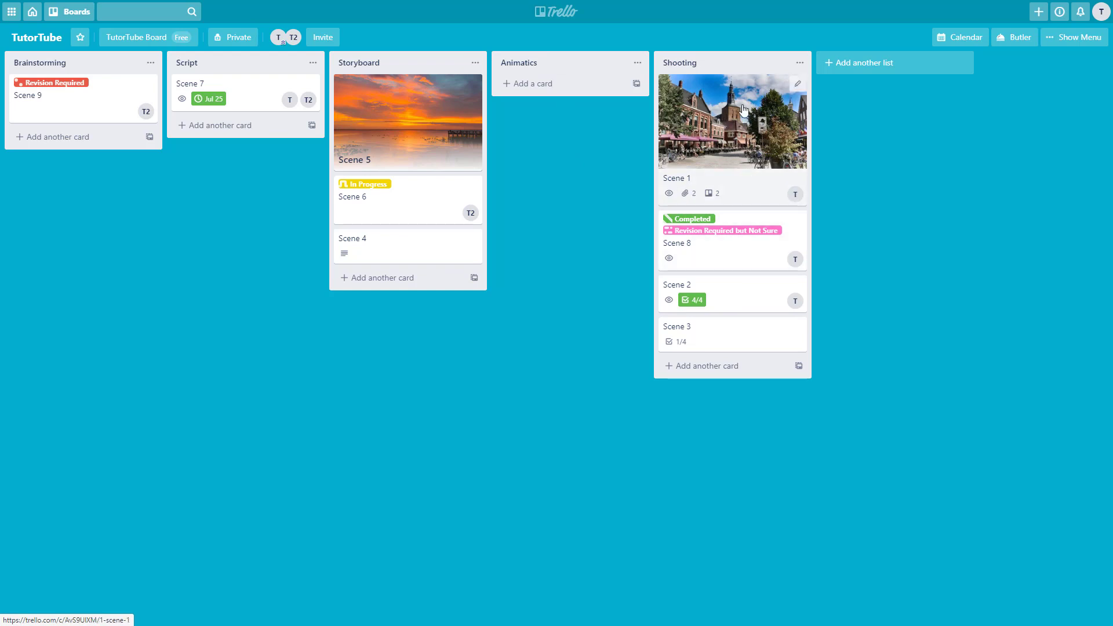
{"action": "left_click", "coordinate": [798, 87]}
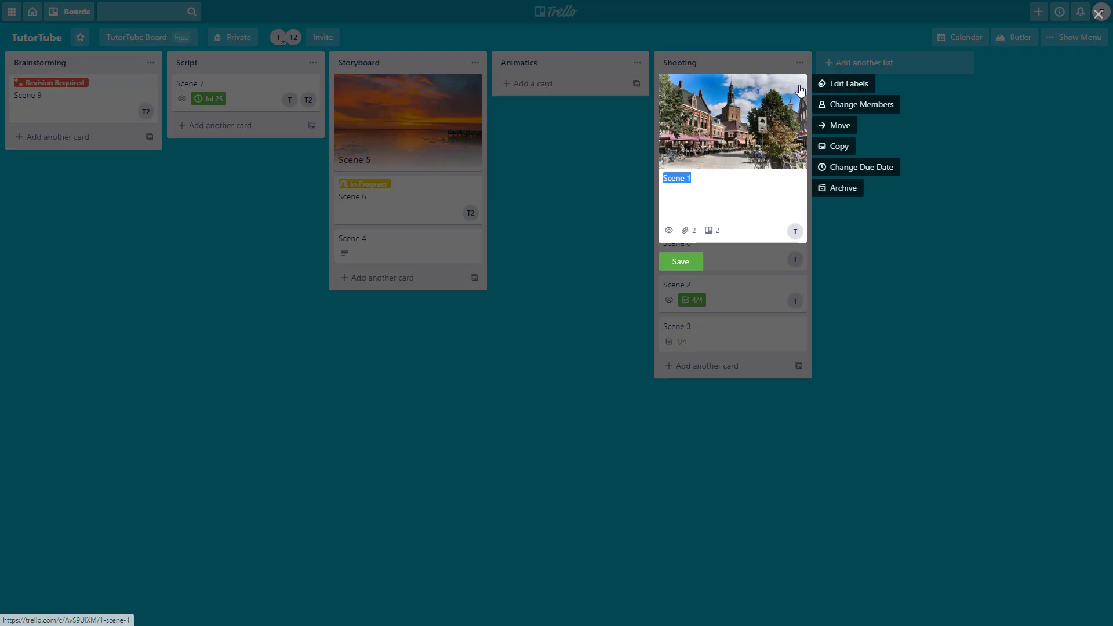
Step: Copy Scene 1 into position 1 of Animatics, keeping members and attachments
{"action": "left_click", "coordinate": [835, 149]}
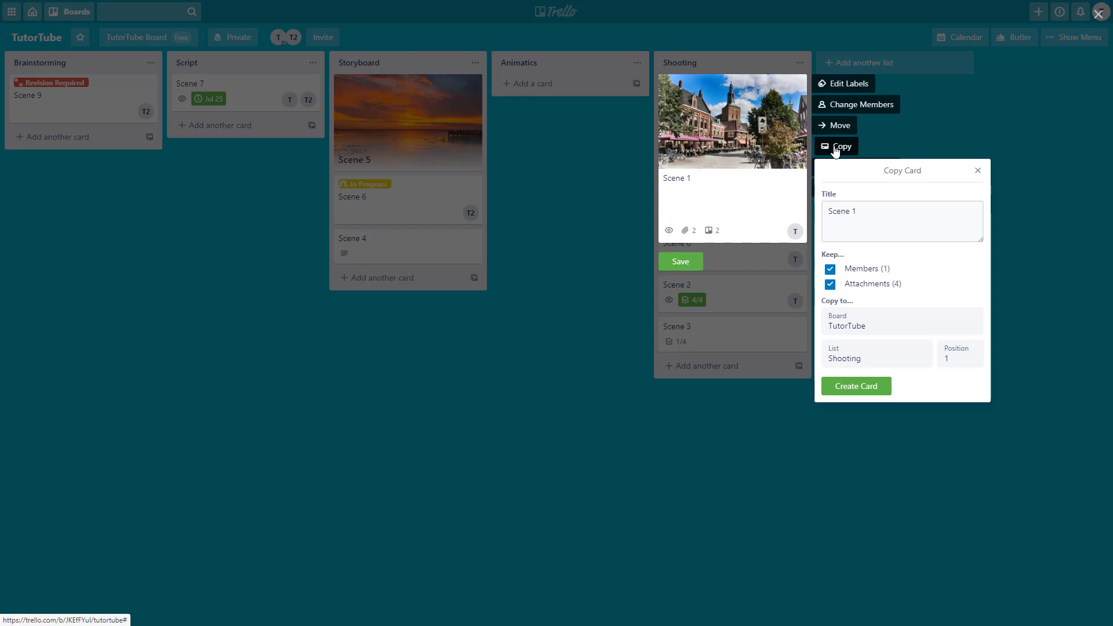
{"action": "left_click", "coordinate": [881, 300]}
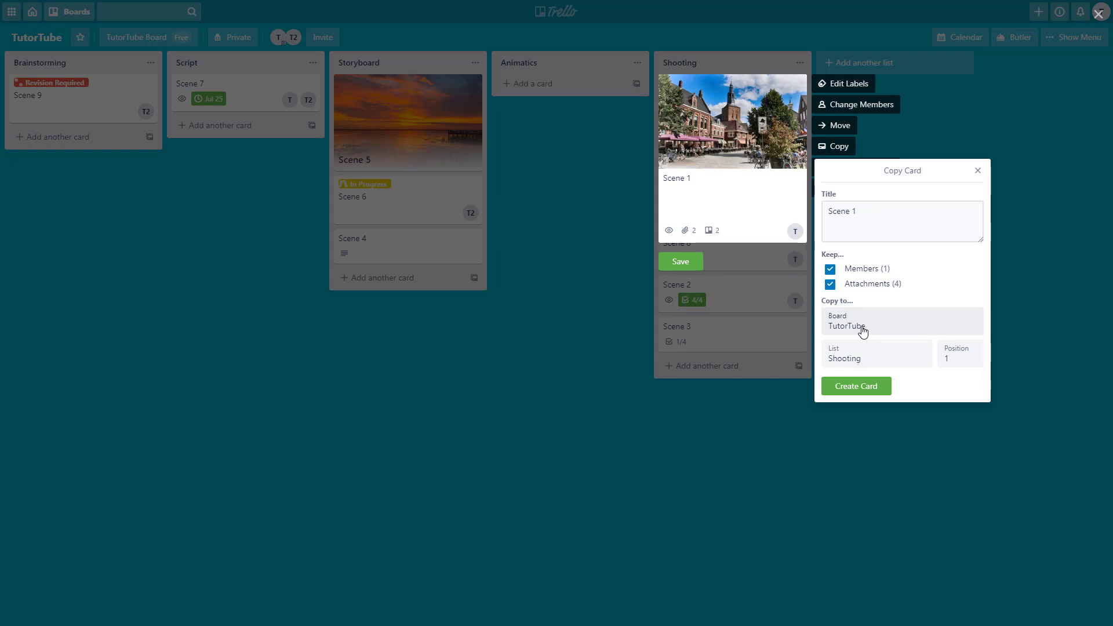
{"action": "left_click", "coordinate": [864, 360]}
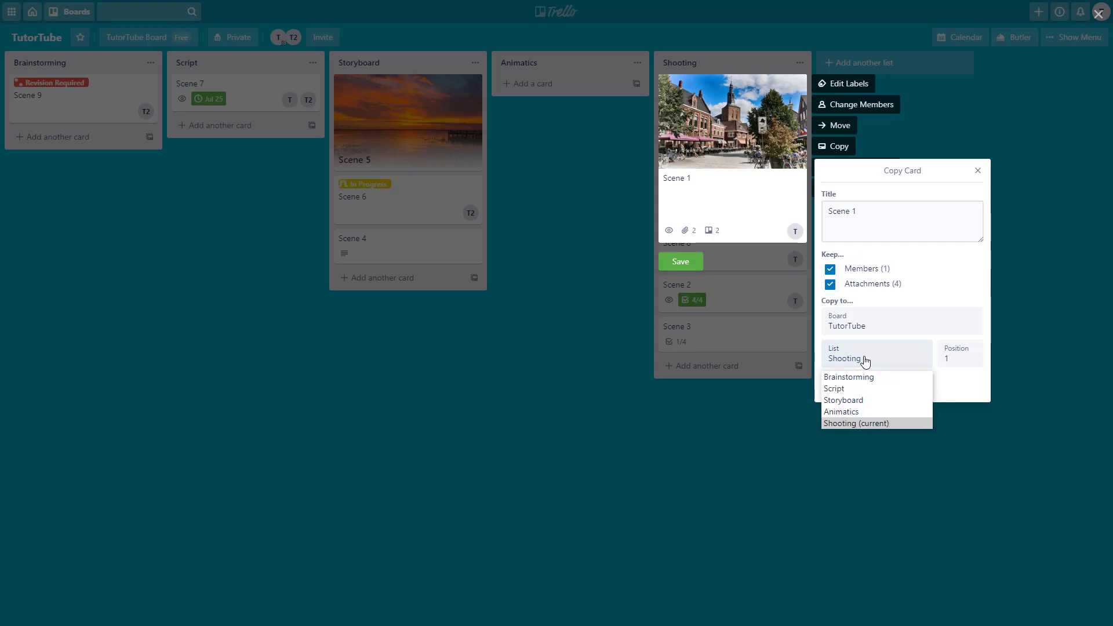
{"action": "left_click", "coordinate": [852, 411]}
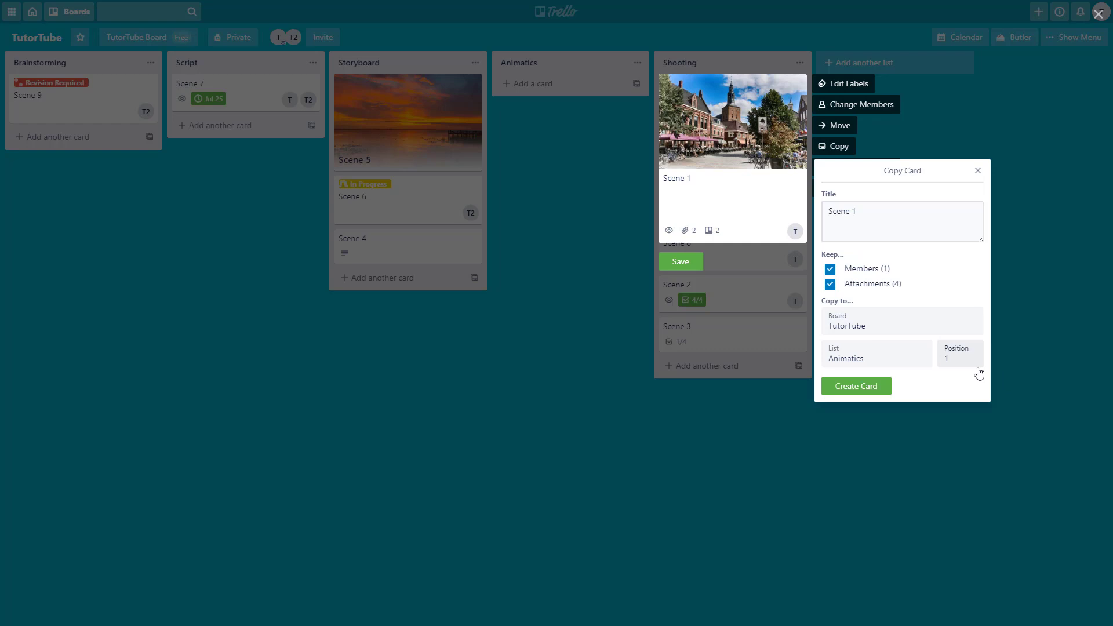
{"action": "left_click", "coordinate": [945, 361]}
{"action": "left_click", "coordinate": [869, 388]}
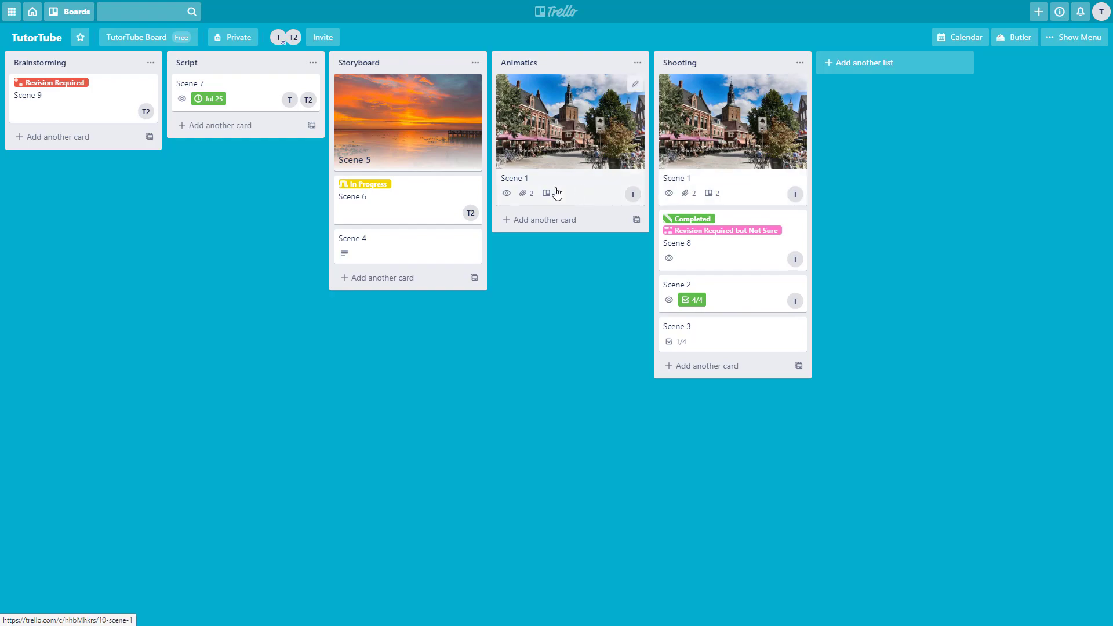
{"action": "left_click", "coordinate": [537, 182]}
Step: Retitle the copied card 'Scene 1.1' and close it
{"action": "left_click", "coordinate": [400, 139]}
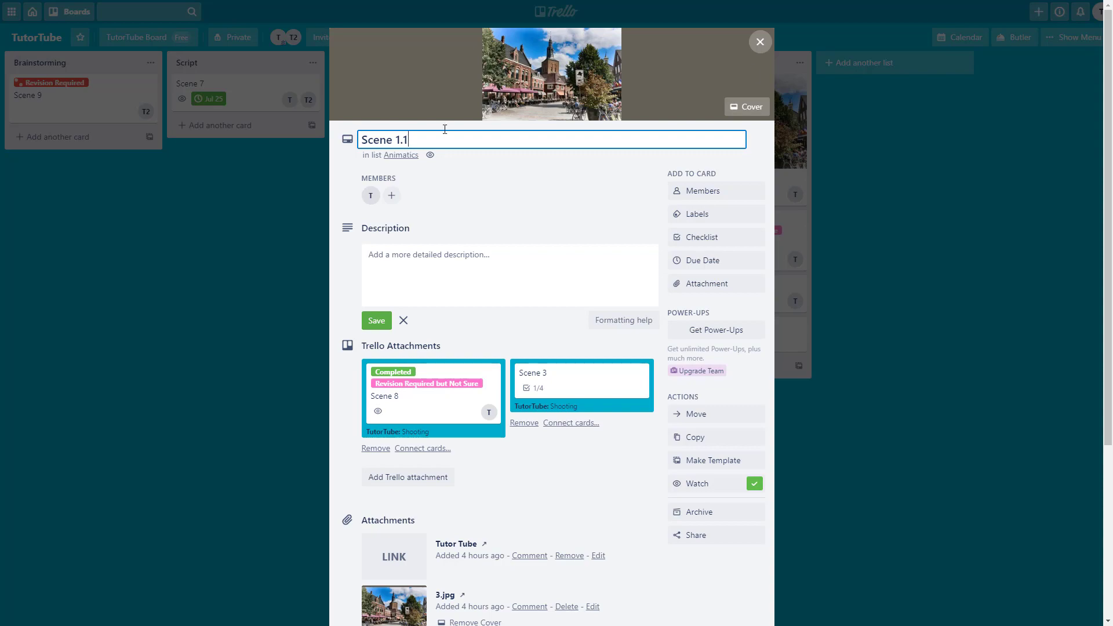
{"action": "left_click", "coordinate": [758, 46]}
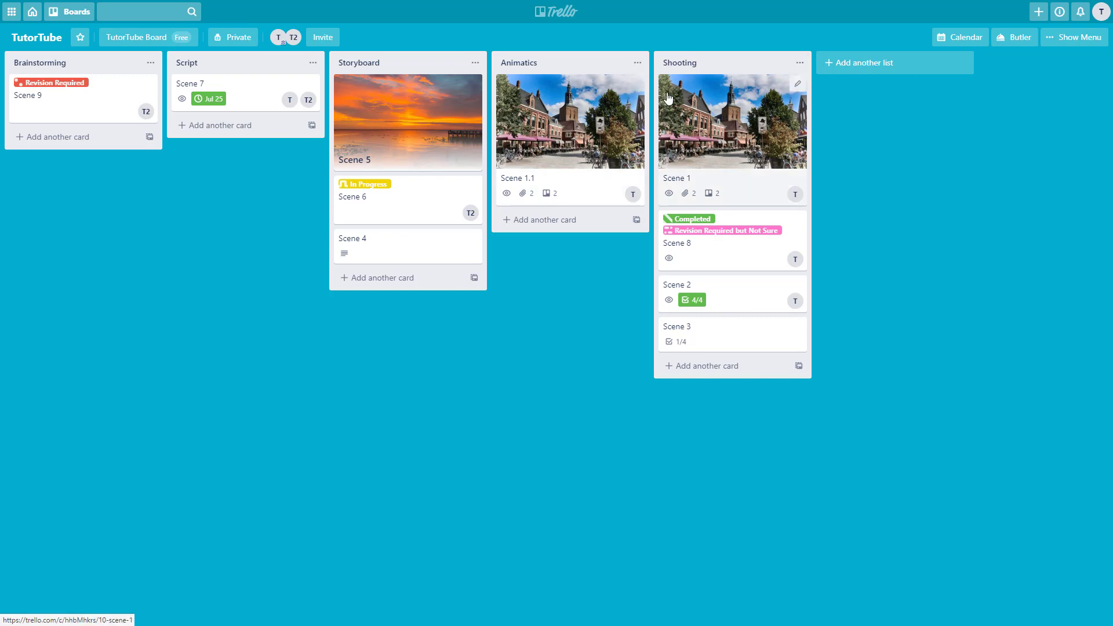
Step: Copy the Shooting list, with Scenes 1, 8, 2 and 3, as 'Shooting V2'
{"action": "left_click", "coordinate": [800, 63]}
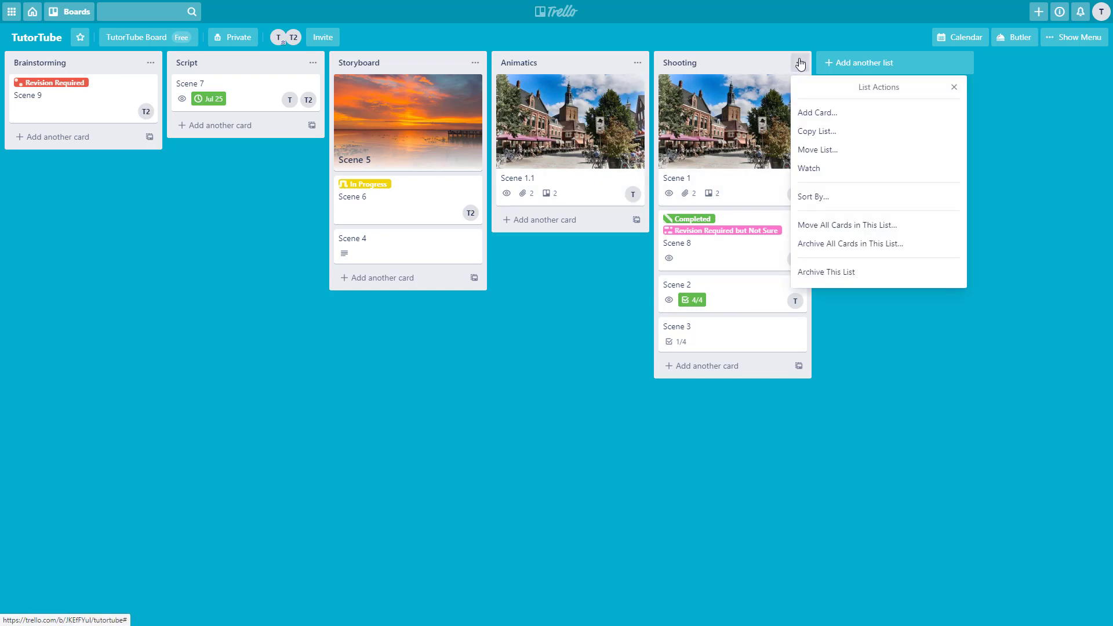
{"action": "left_click", "coordinate": [836, 137]}
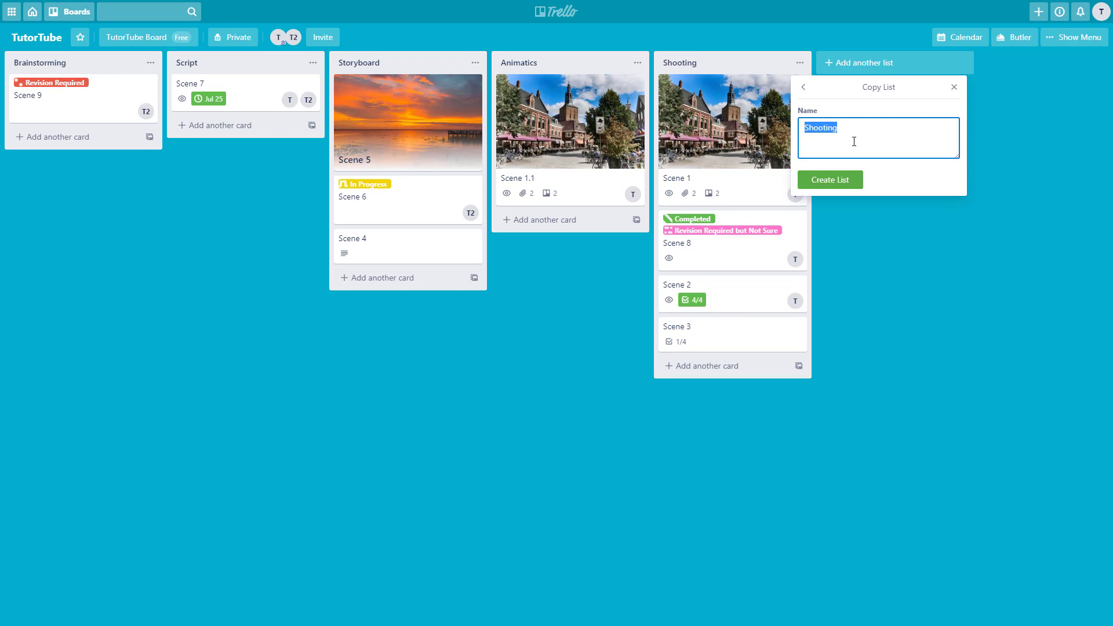
{"action": "key", "text": "End"}
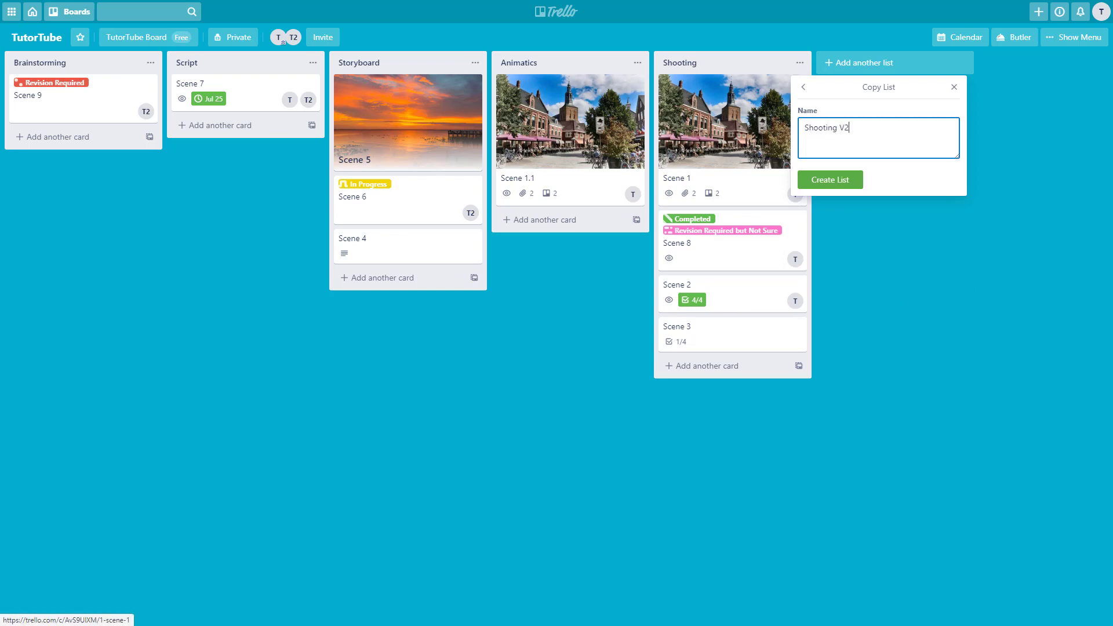
{"action": "left_click", "coordinate": [825, 177]}
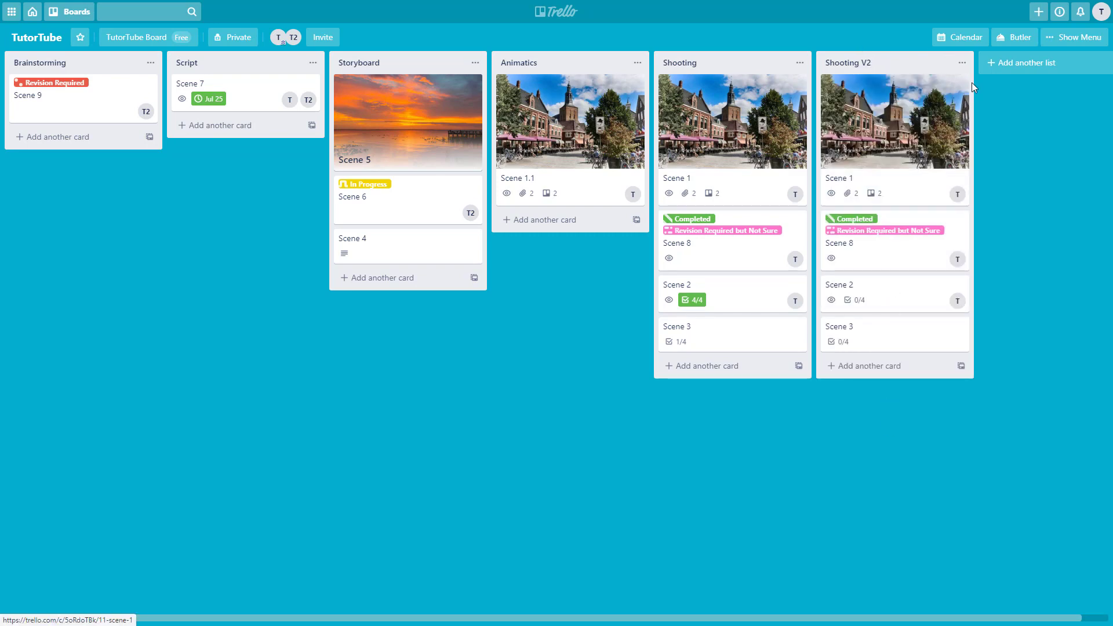
{"action": "left_click", "coordinate": [963, 63]}
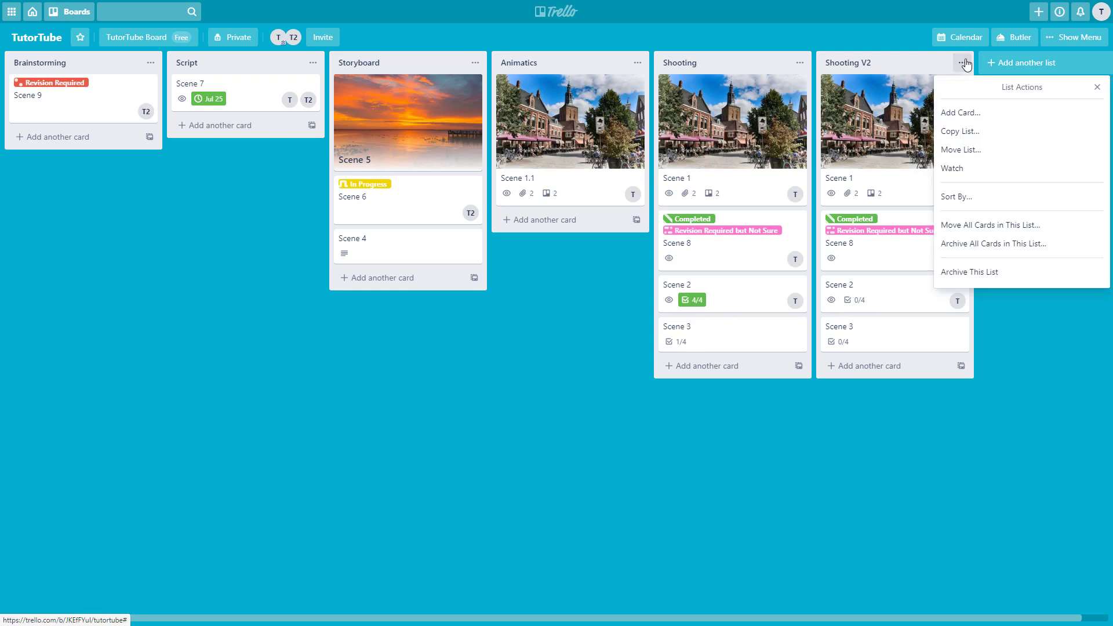
Step: Move the Shooting V2 list to the Test board
{"action": "left_click", "coordinate": [961, 151]}
{"action": "left_click", "coordinate": [967, 126]}
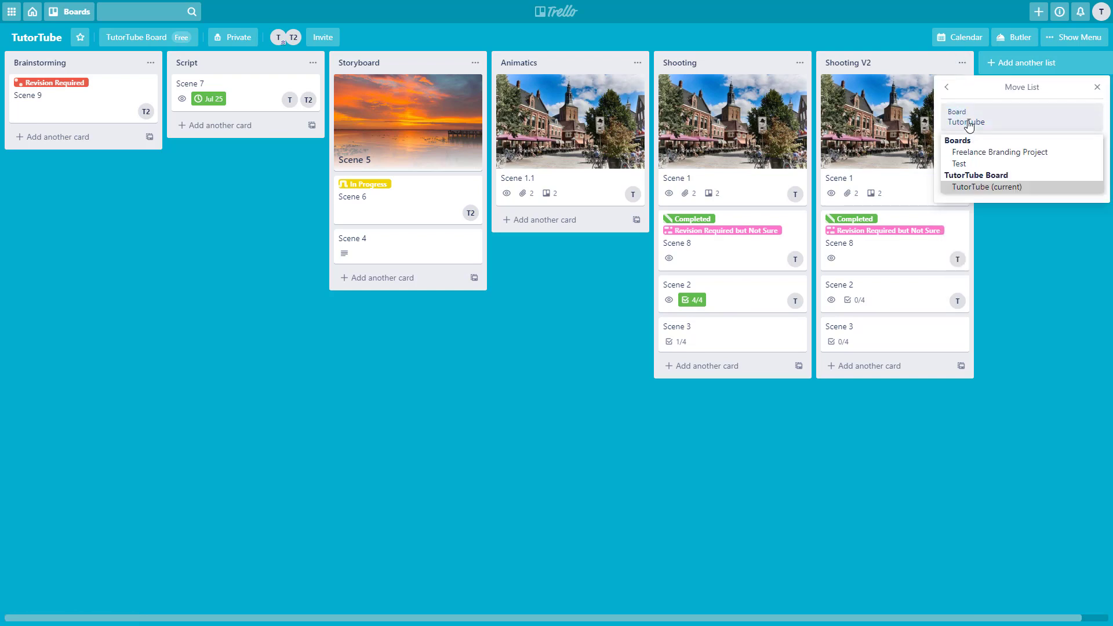
{"action": "left_click", "coordinate": [976, 163]}
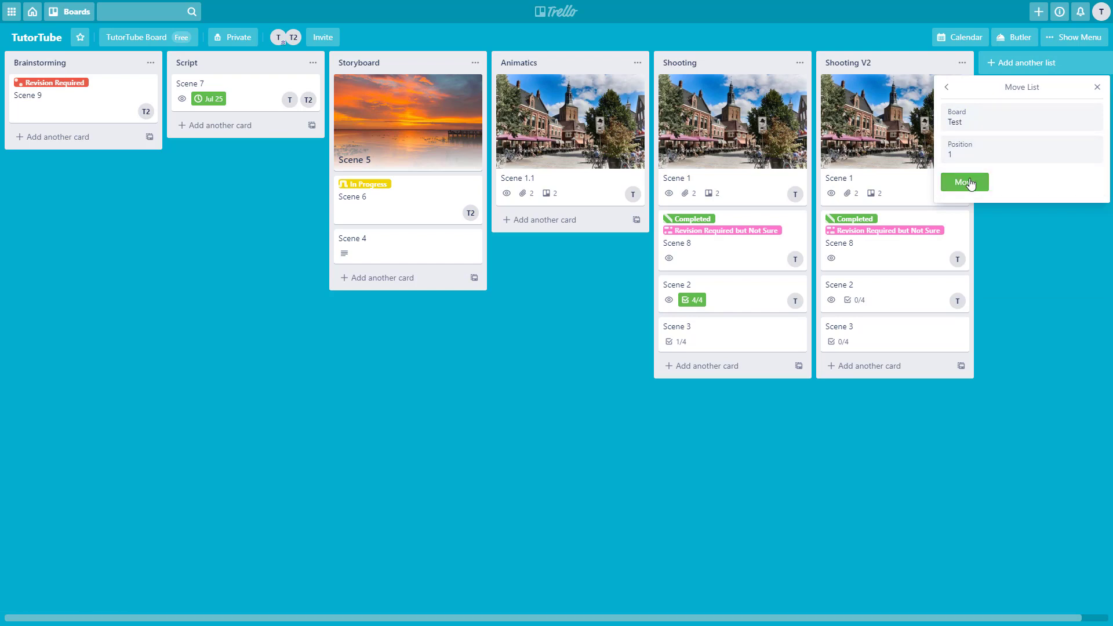
{"action": "left_click", "coordinate": [970, 183]}
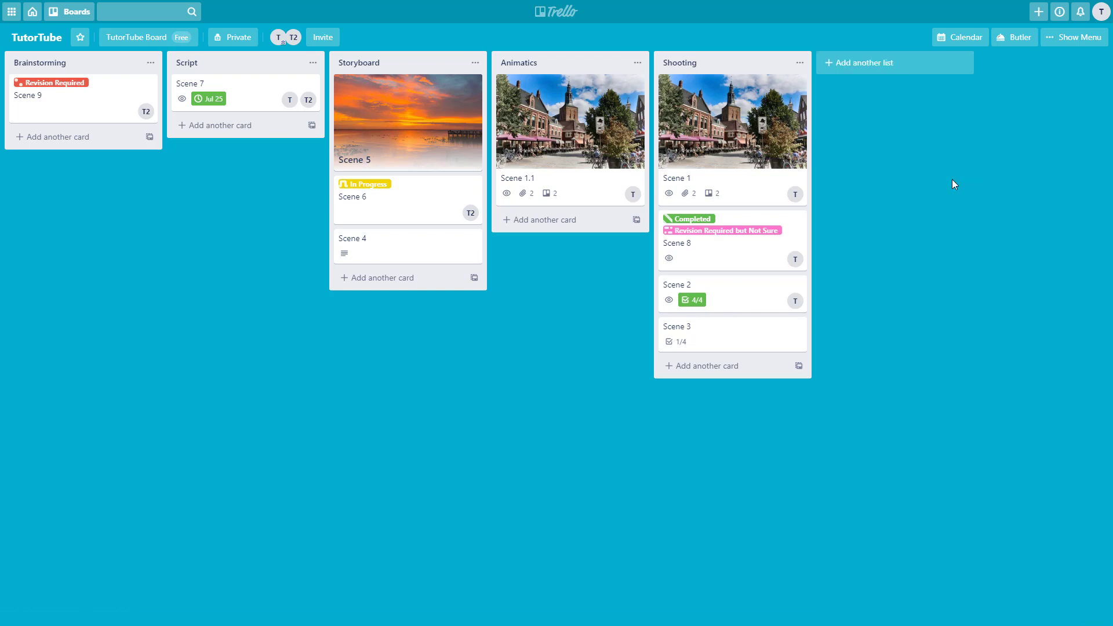
Step: Check that Shooting V2 appears on the Test board, then return to TutorTube
{"action": "left_click", "coordinate": [71, 12]}
{"action": "left_click", "coordinate": [82, 187]}
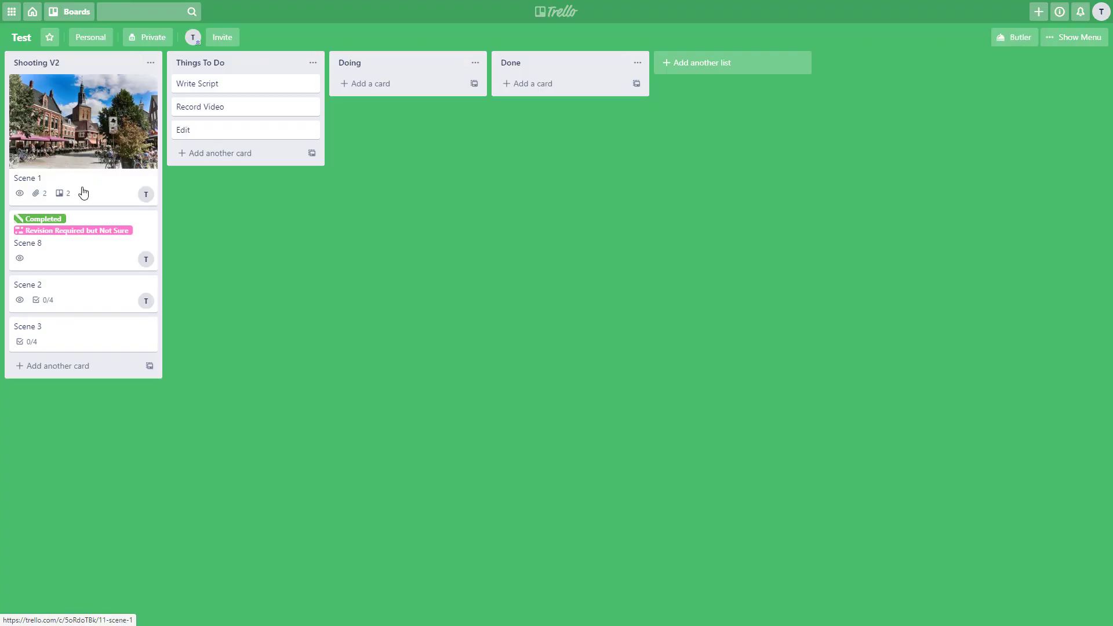
{"action": "left_click", "coordinate": [84, 12]}
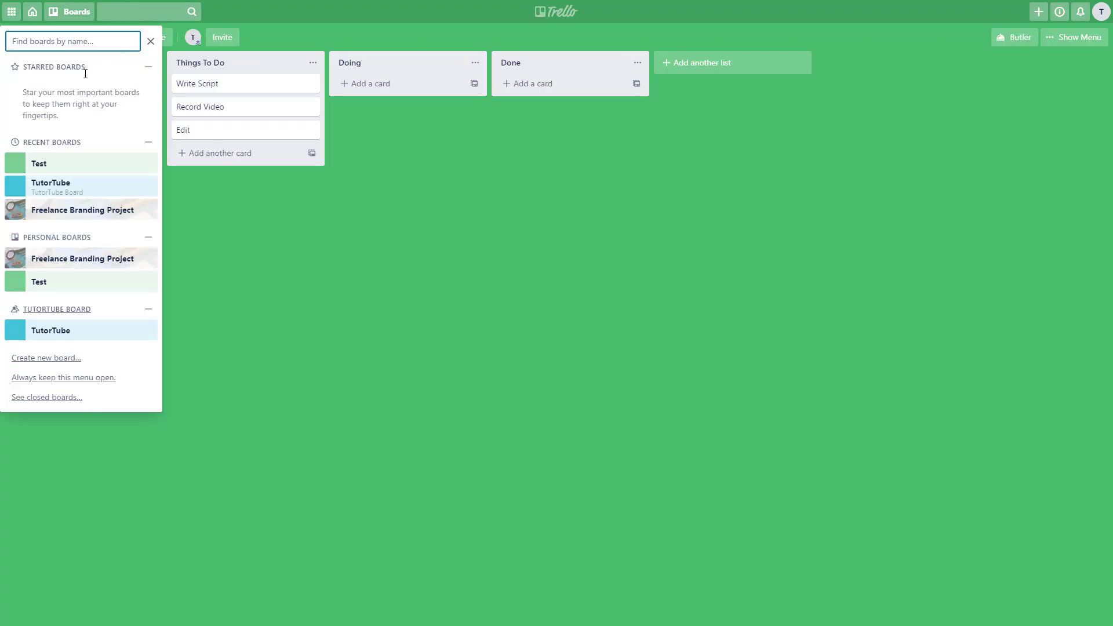
{"action": "left_click", "coordinate": [70, 184]}
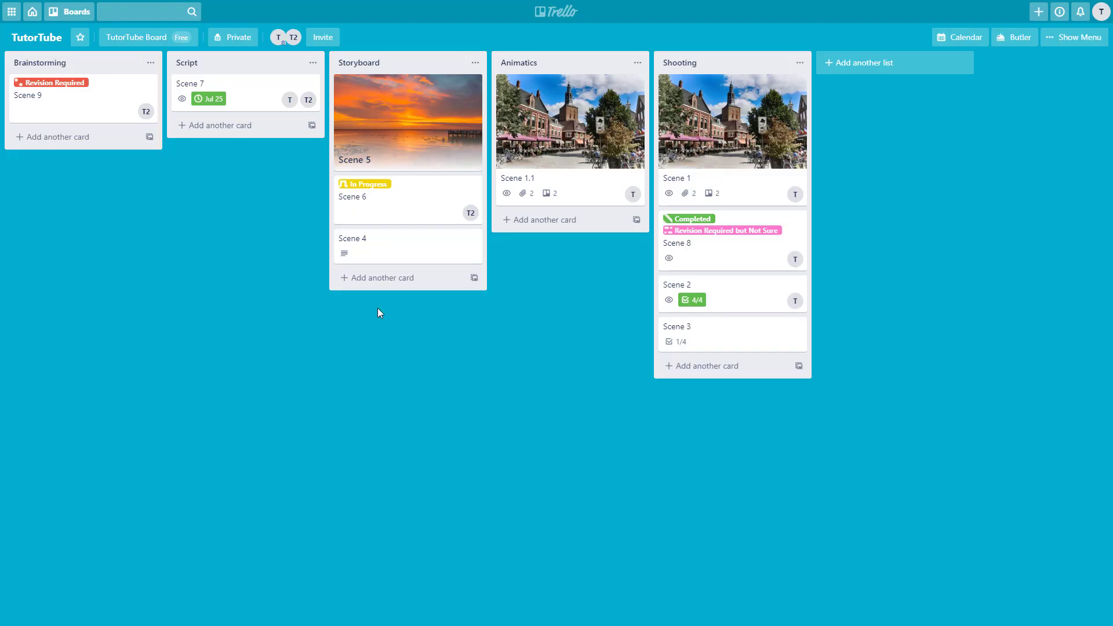